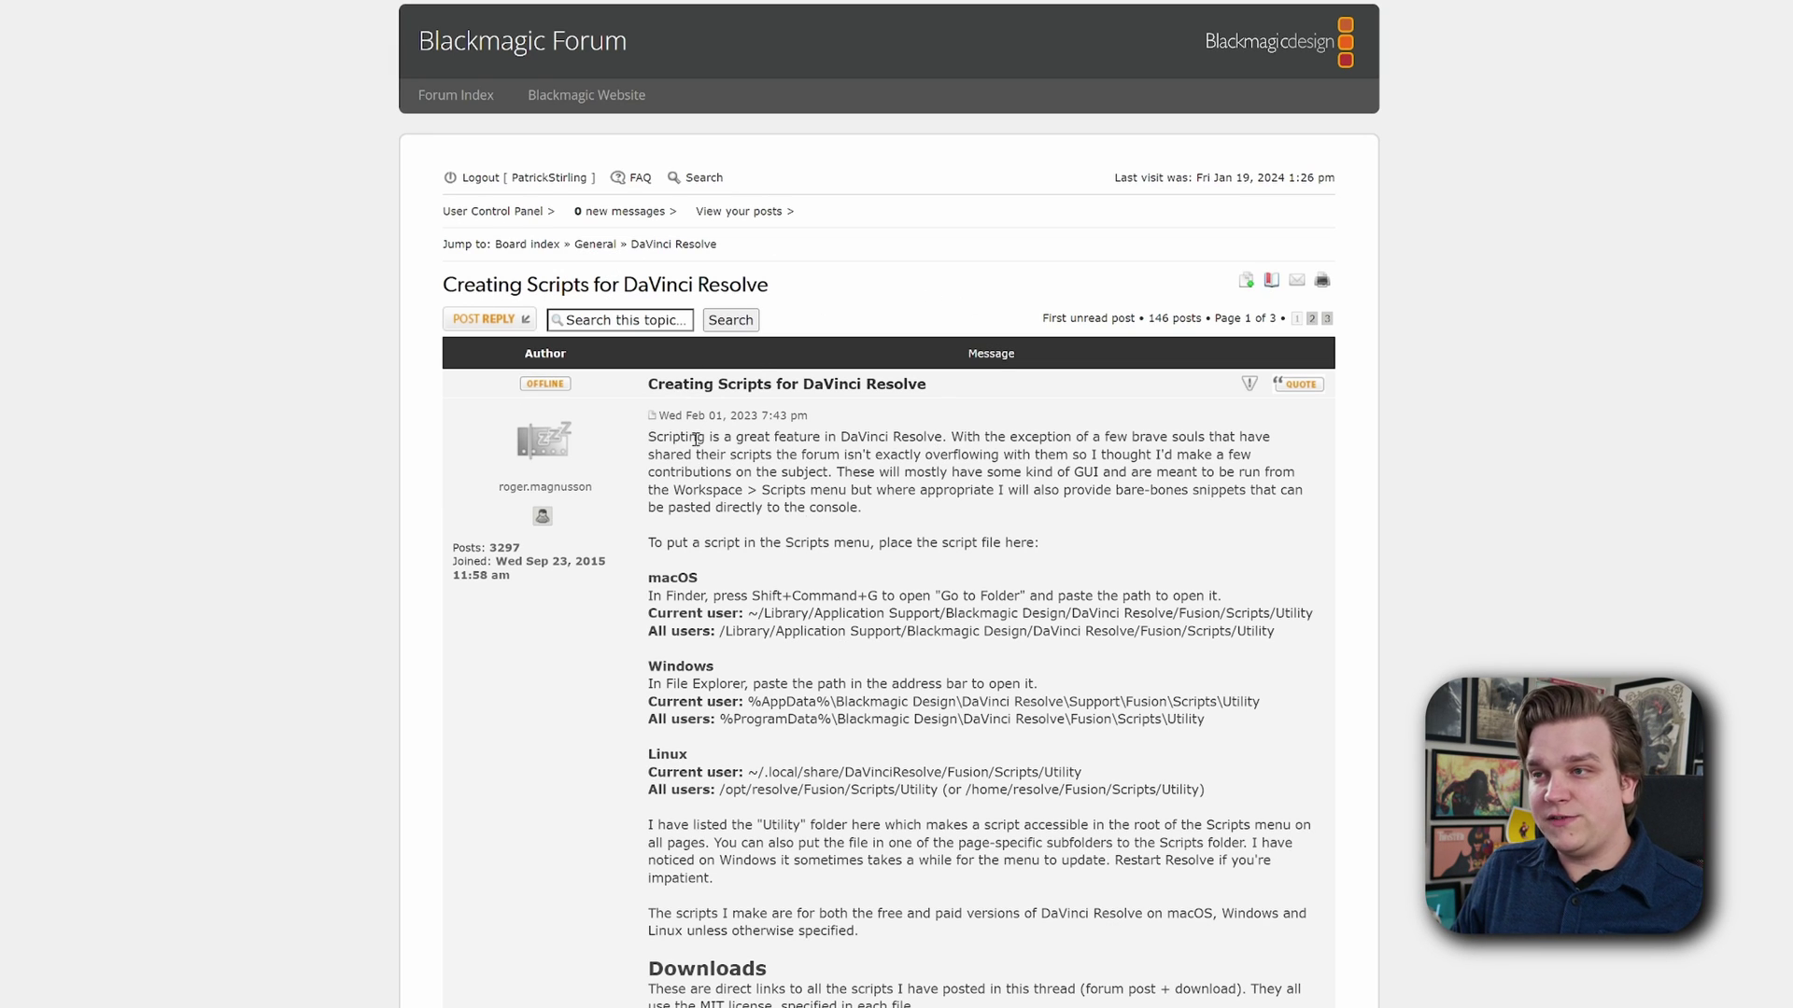
- Scroll the first post down to the Downloads list, showing the Fuses entry and its installation note
scroll(1468, 550, down, 1)
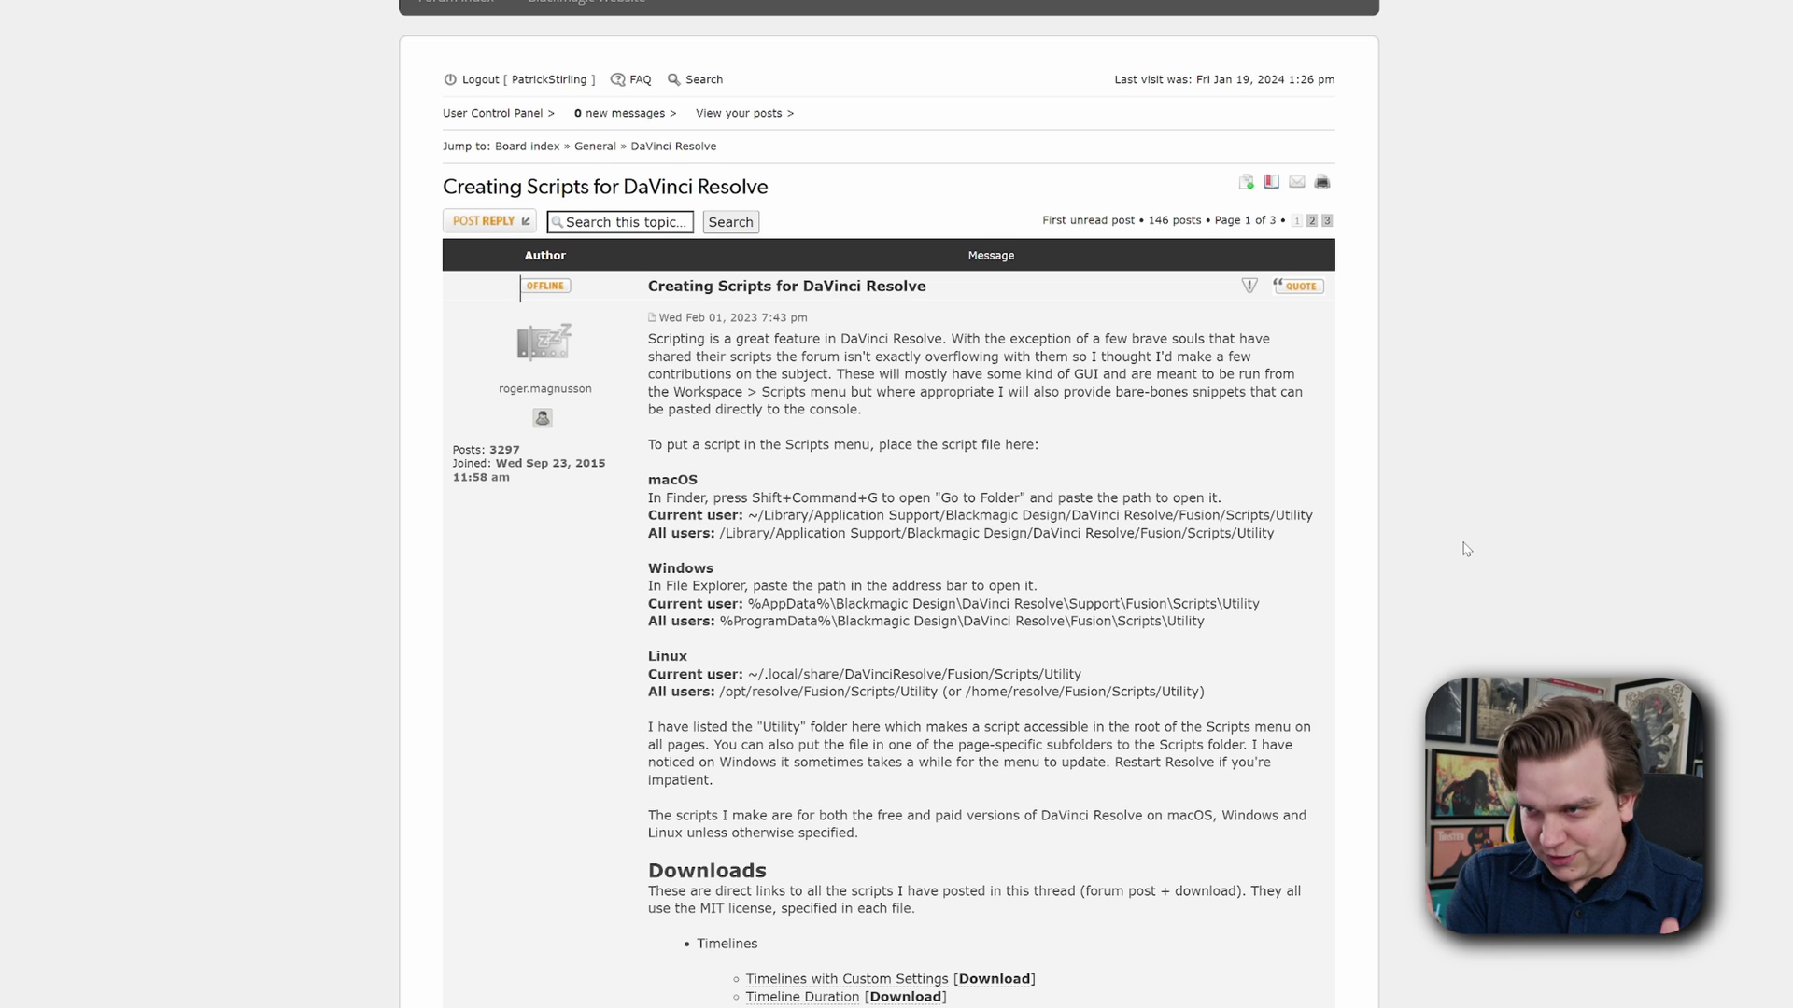
scroll(1325, 519, down, 2)
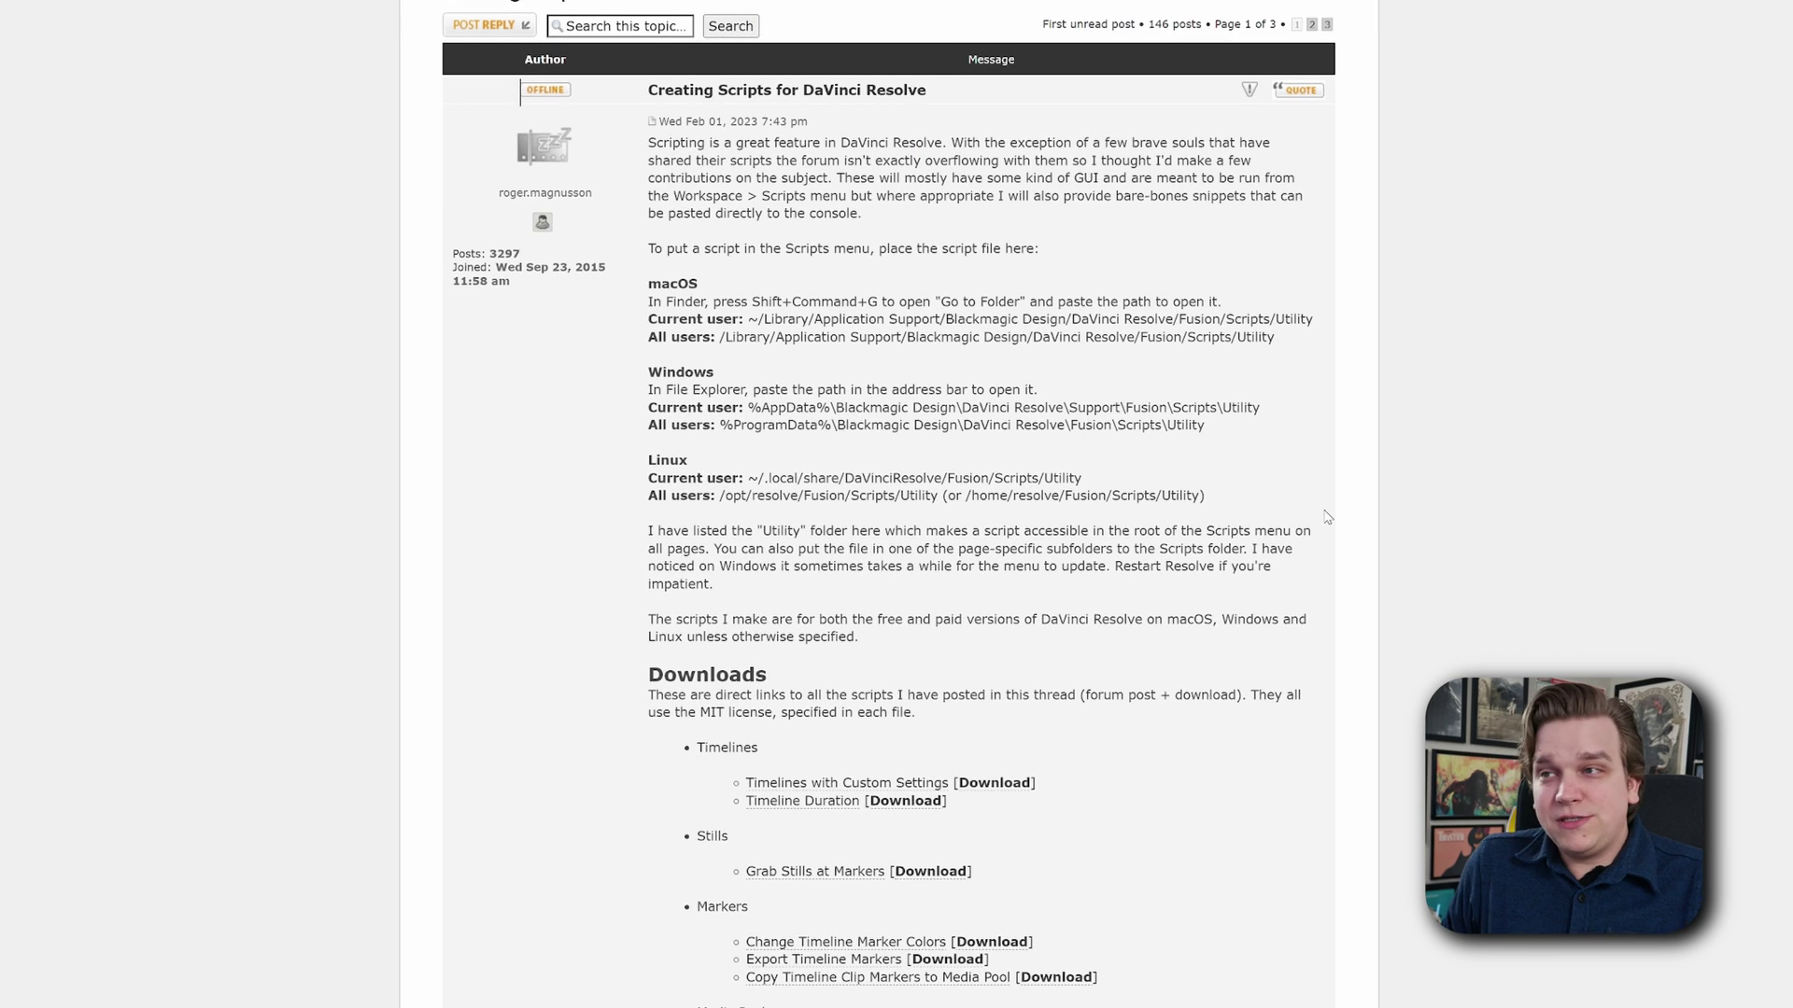
scroll(1246, 400, down, 3)
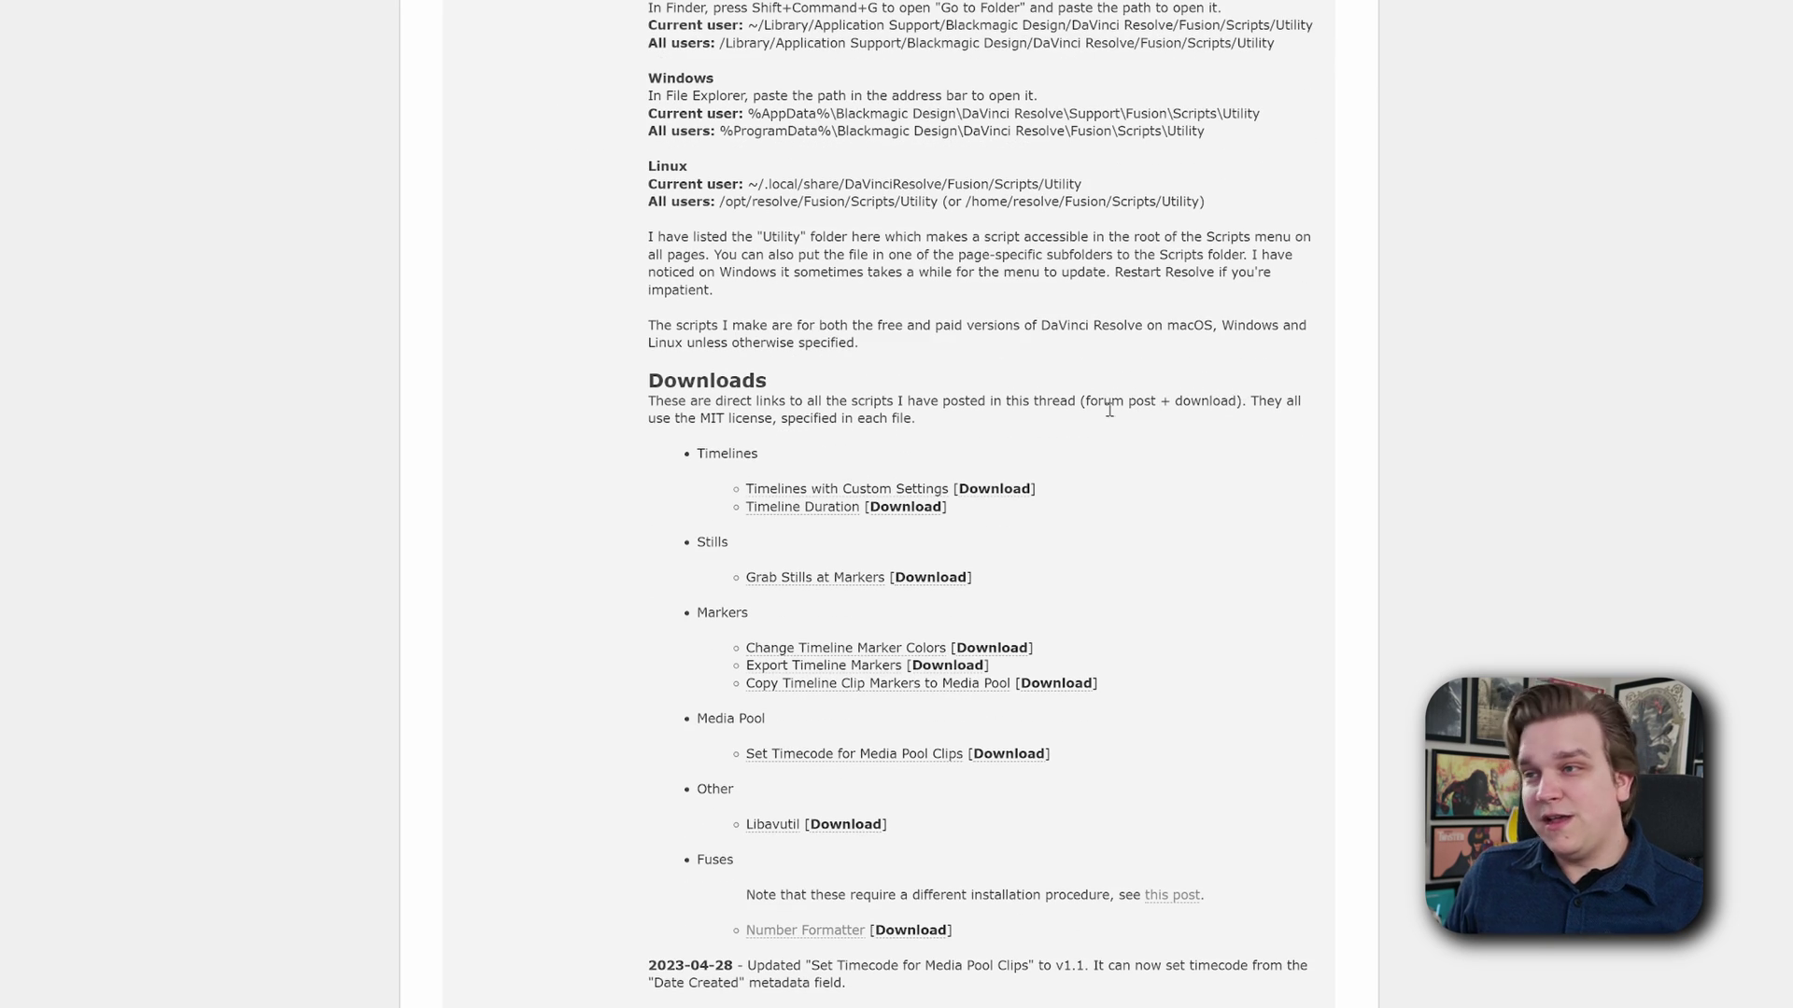
scroll(1098, 549, down, 1)
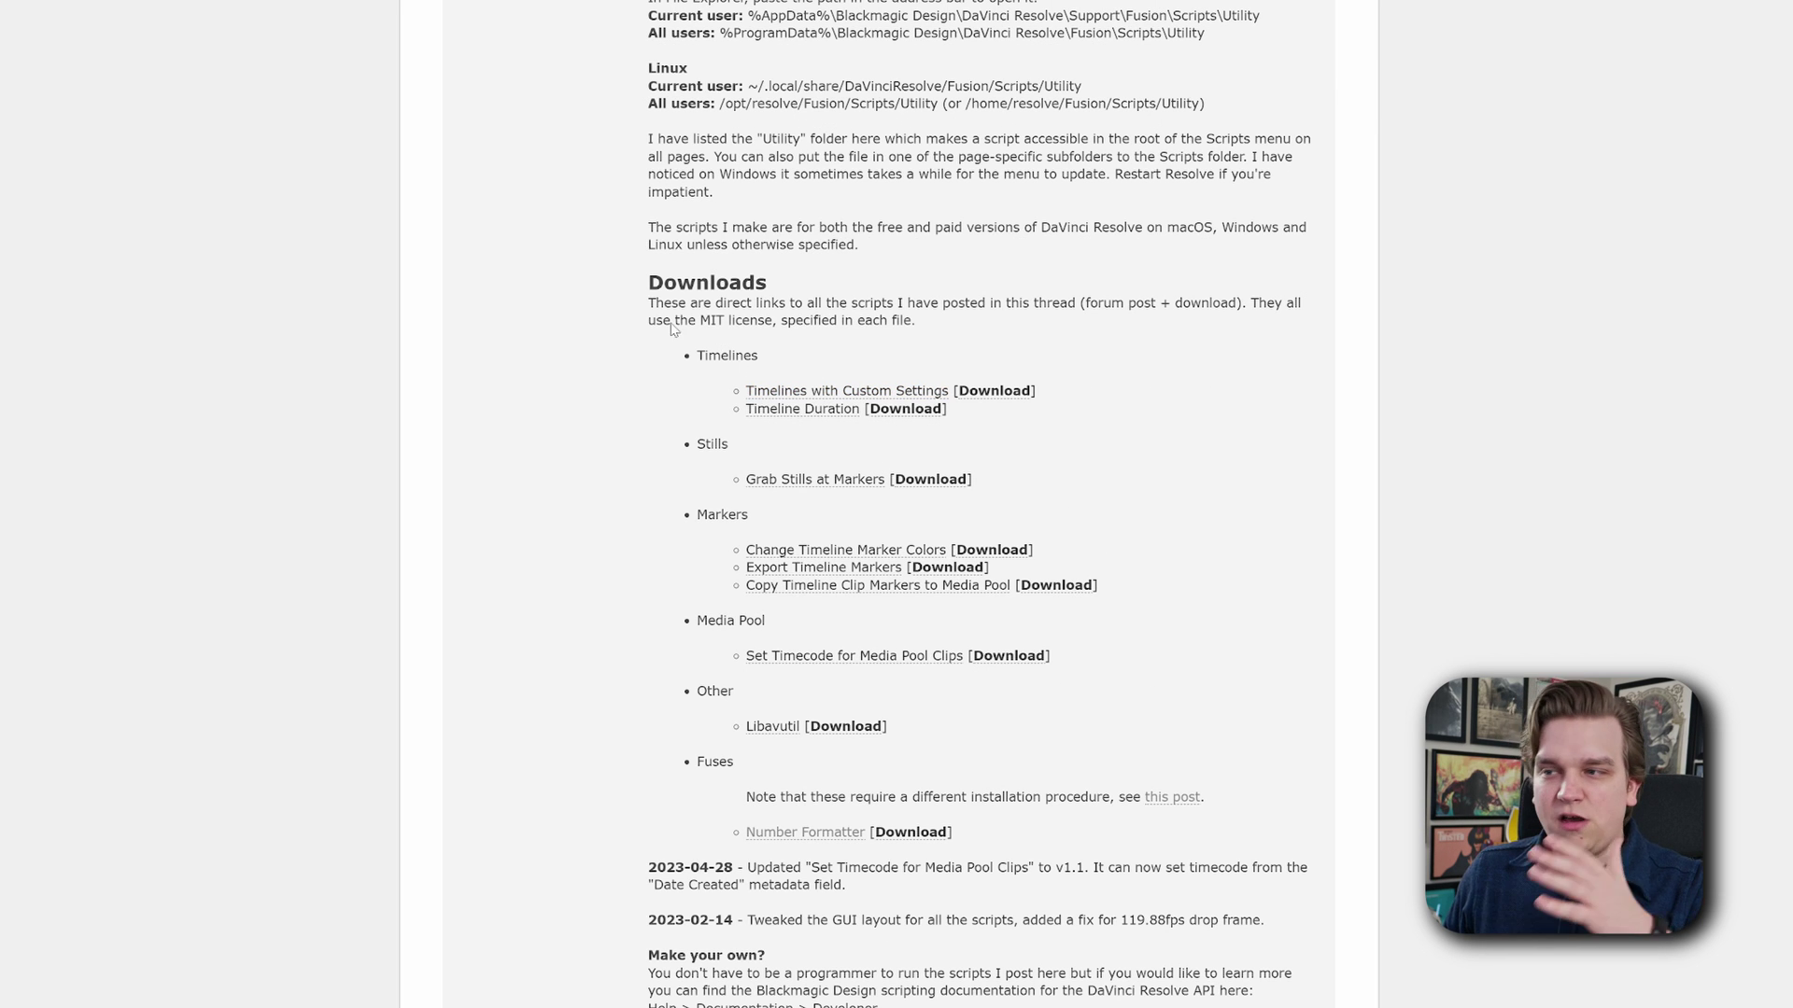
scroll(1027, 677, down, 1)
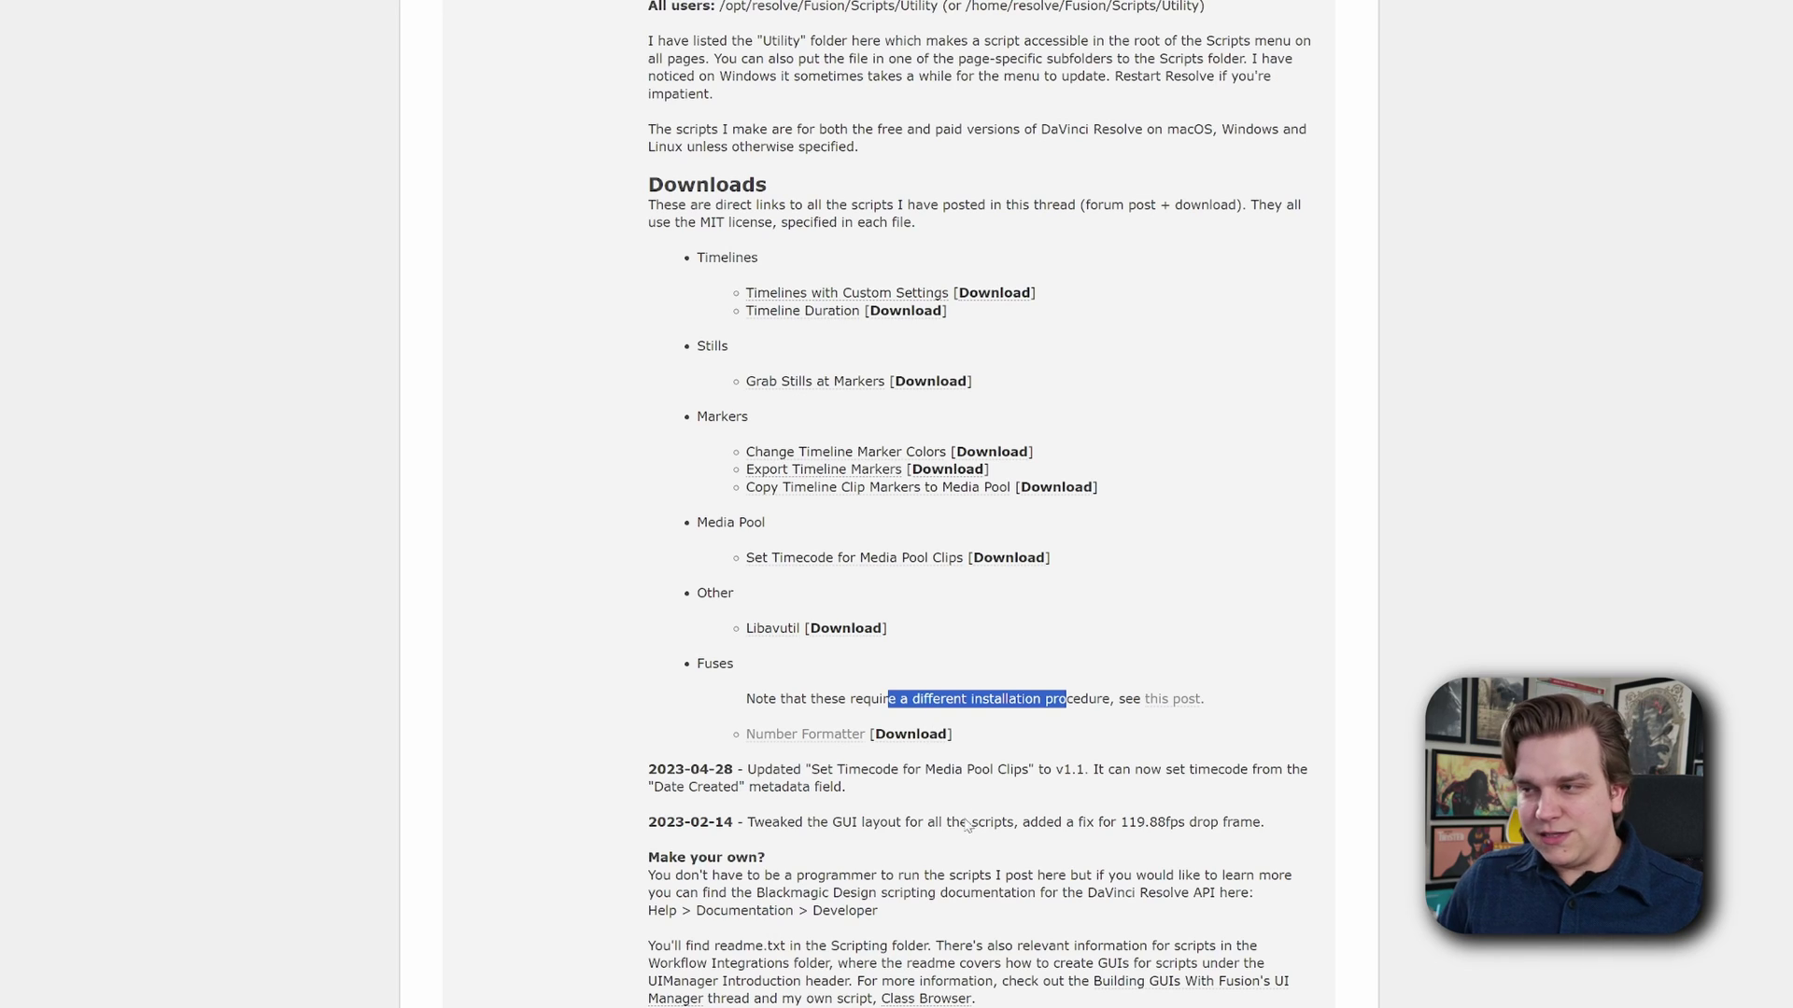
scroll(983, 890, up, 1)
scroll(852, 340, down, 3)
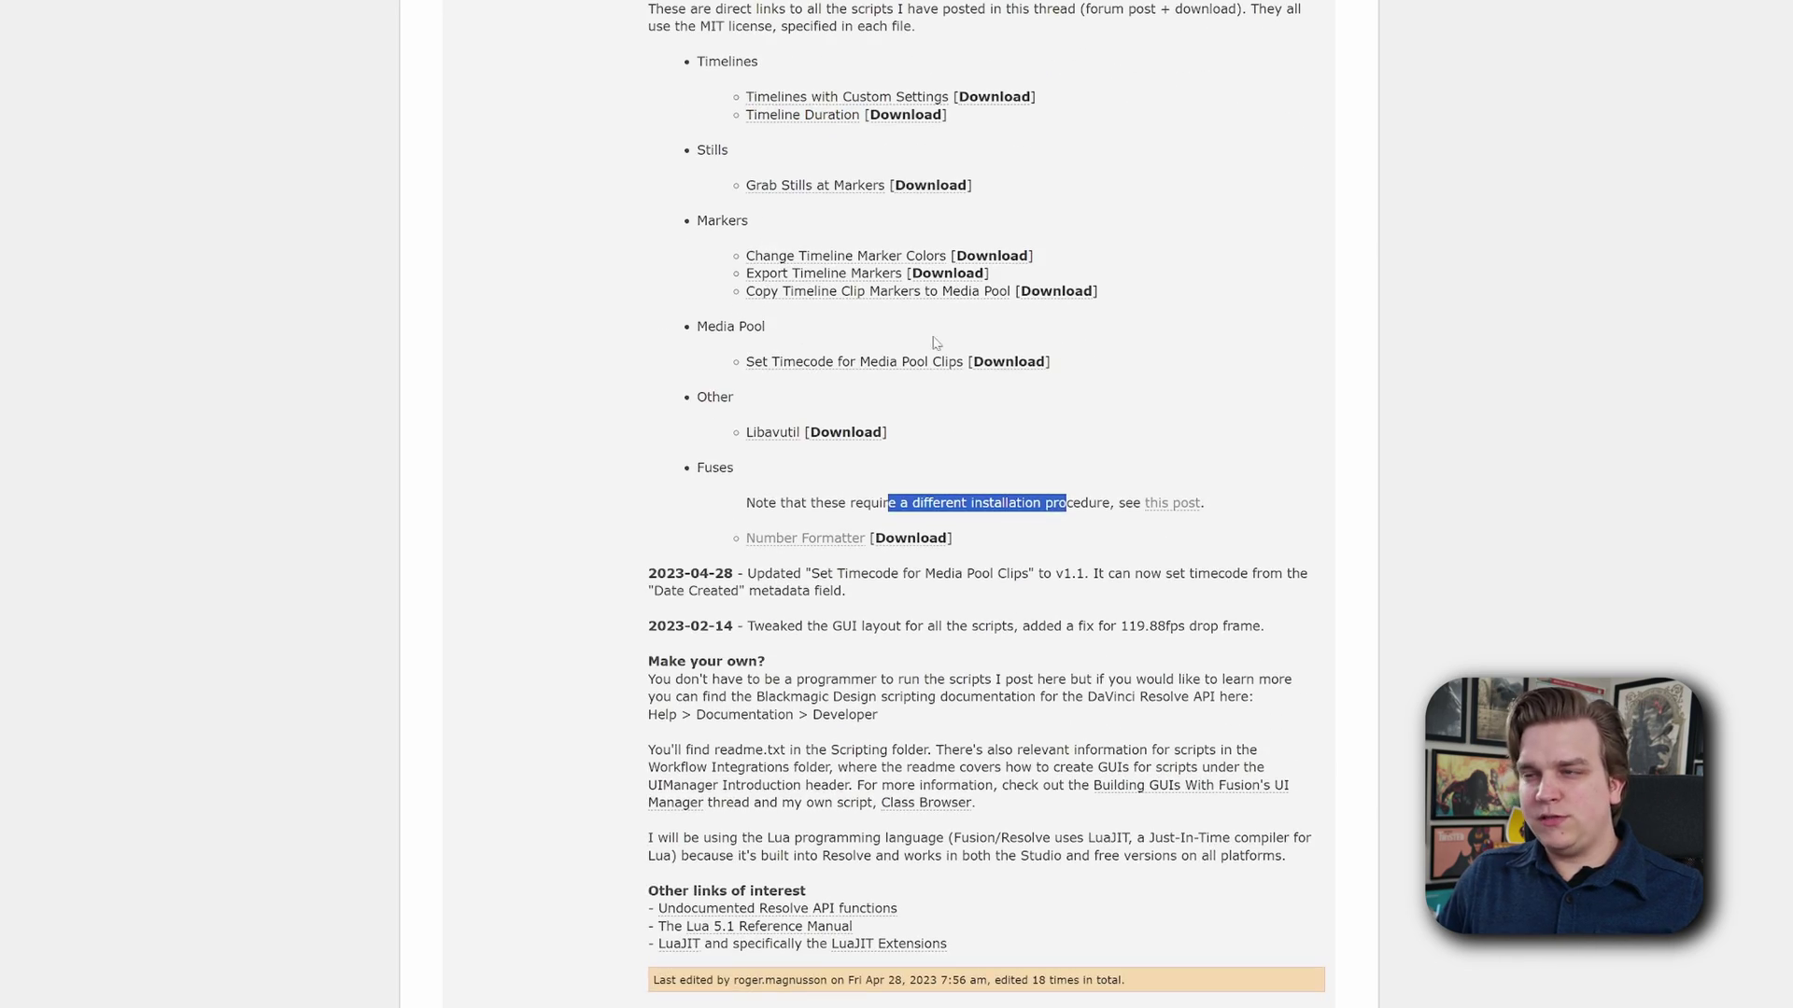
- Scroll through the thread and return to the Downloads section
scroll(1301, 392, down, 20)
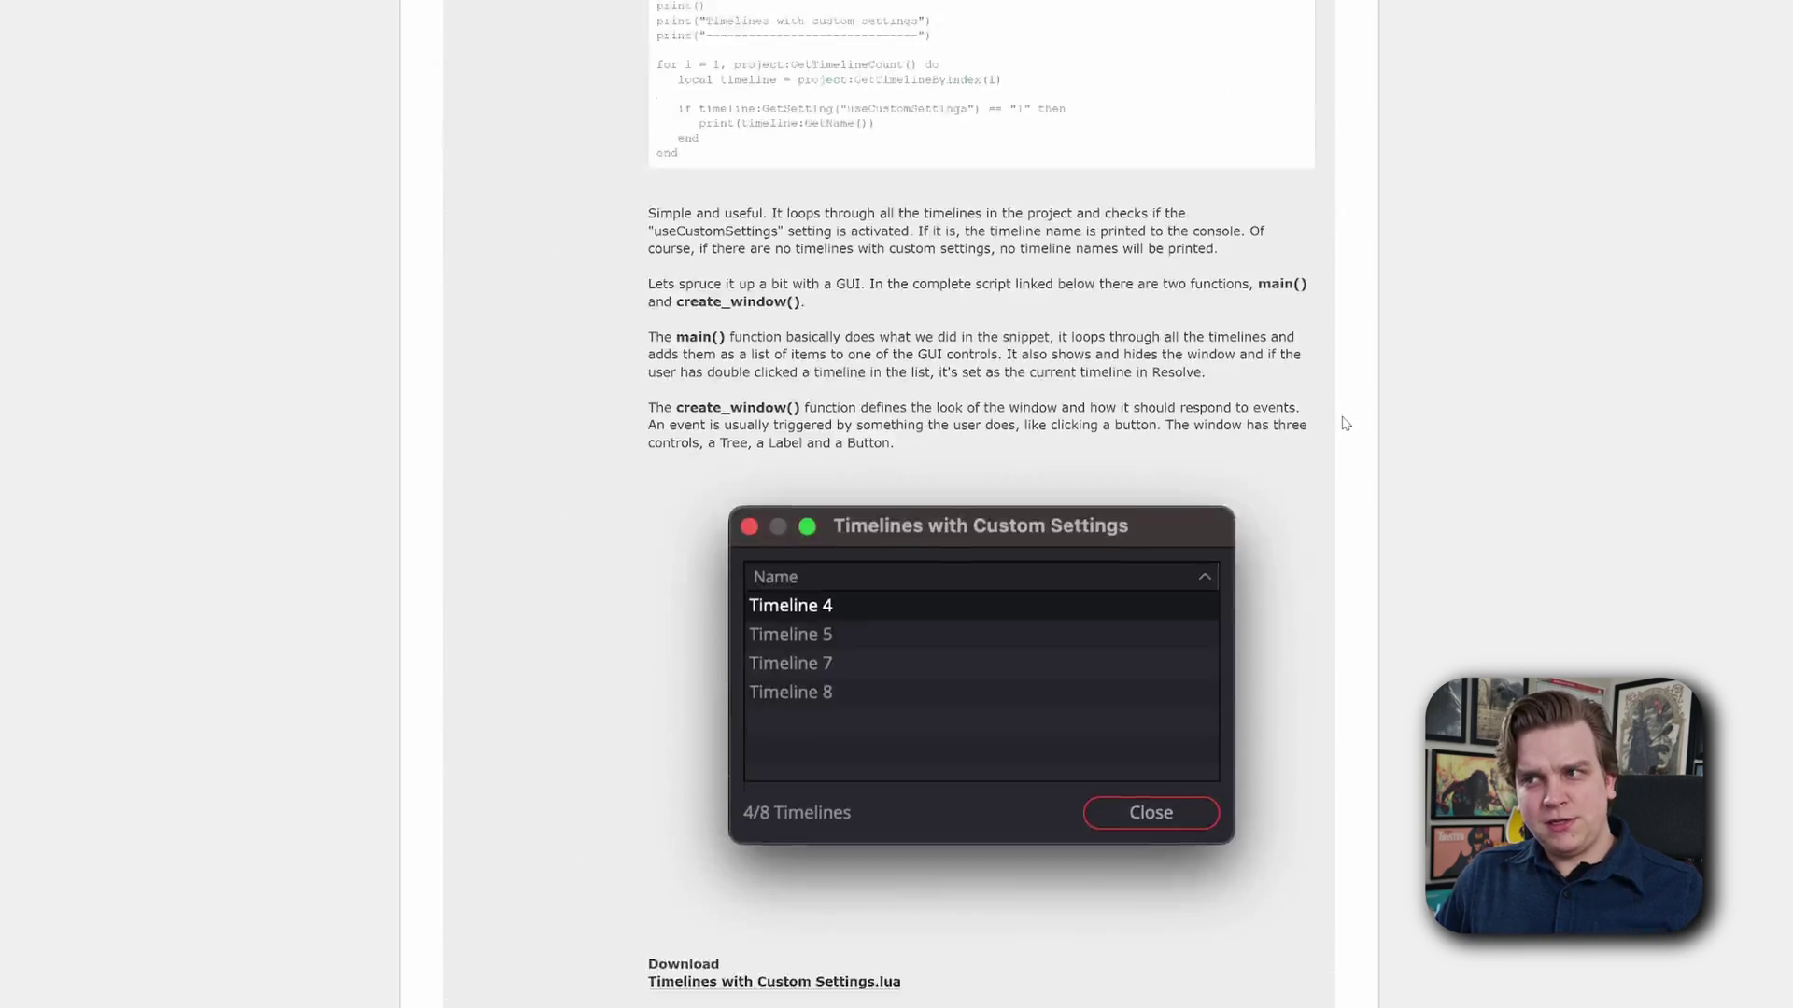
scroll(1364, 425, down, 20)
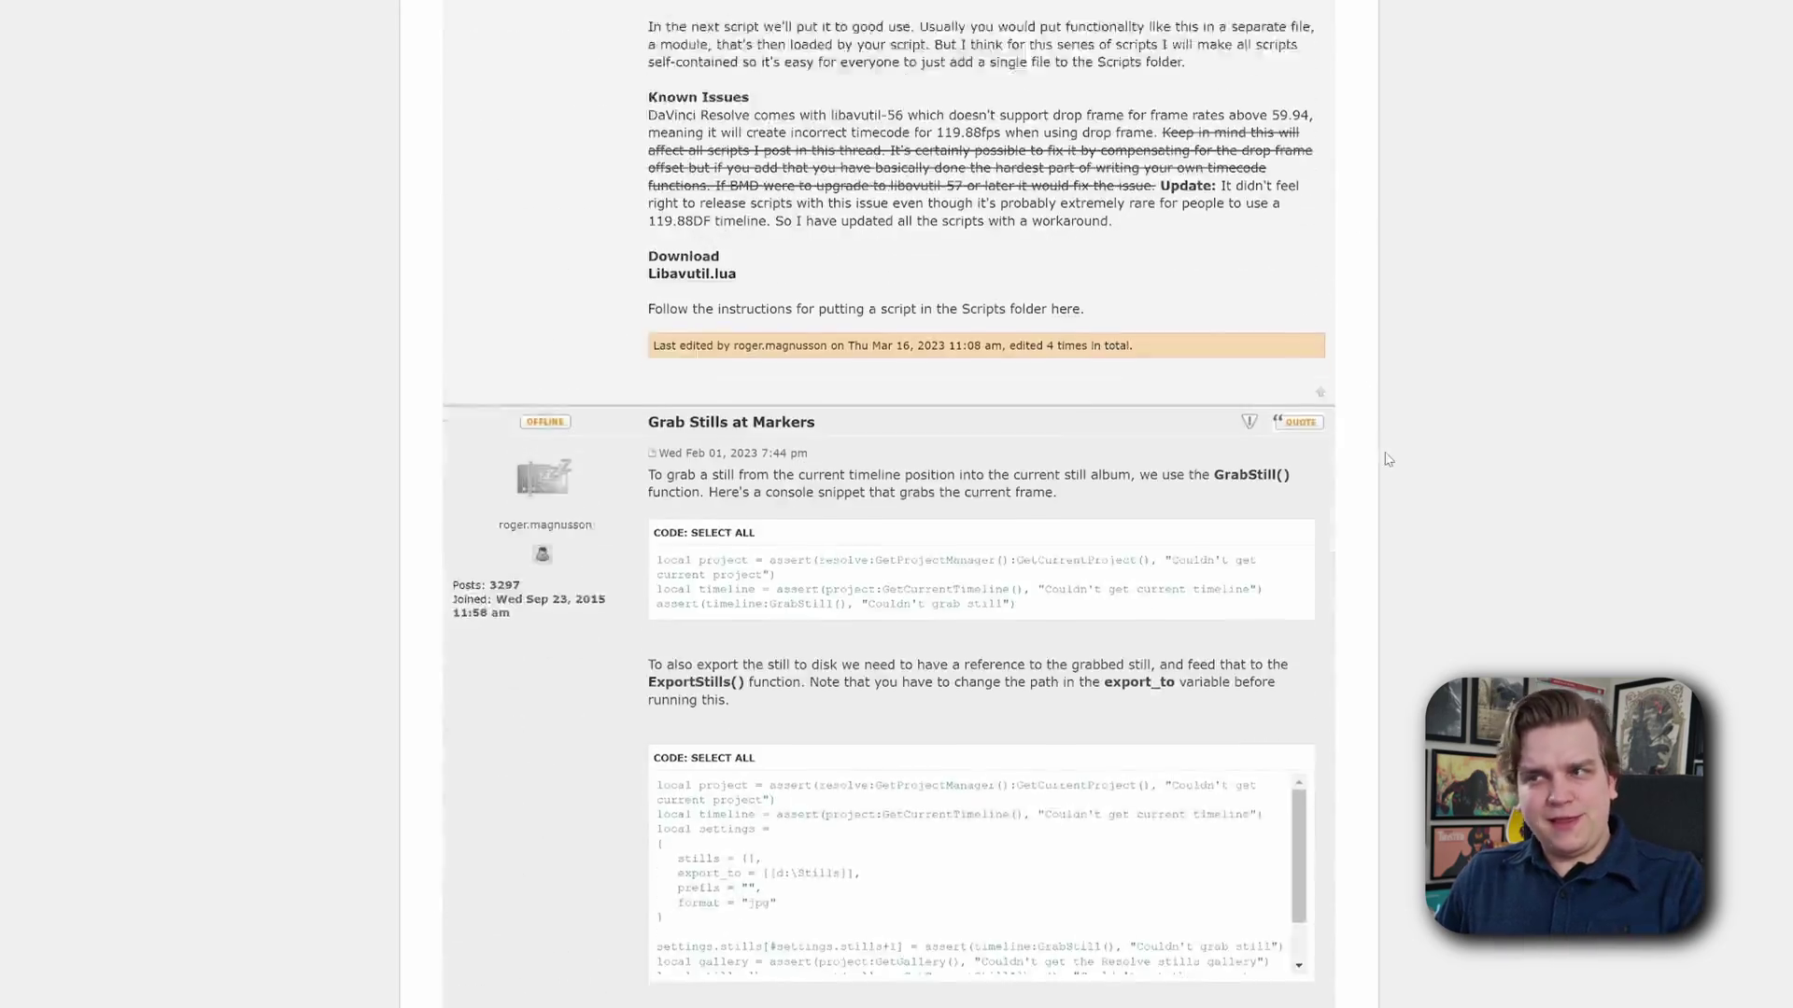
scroll(1388, 465, down, 20)
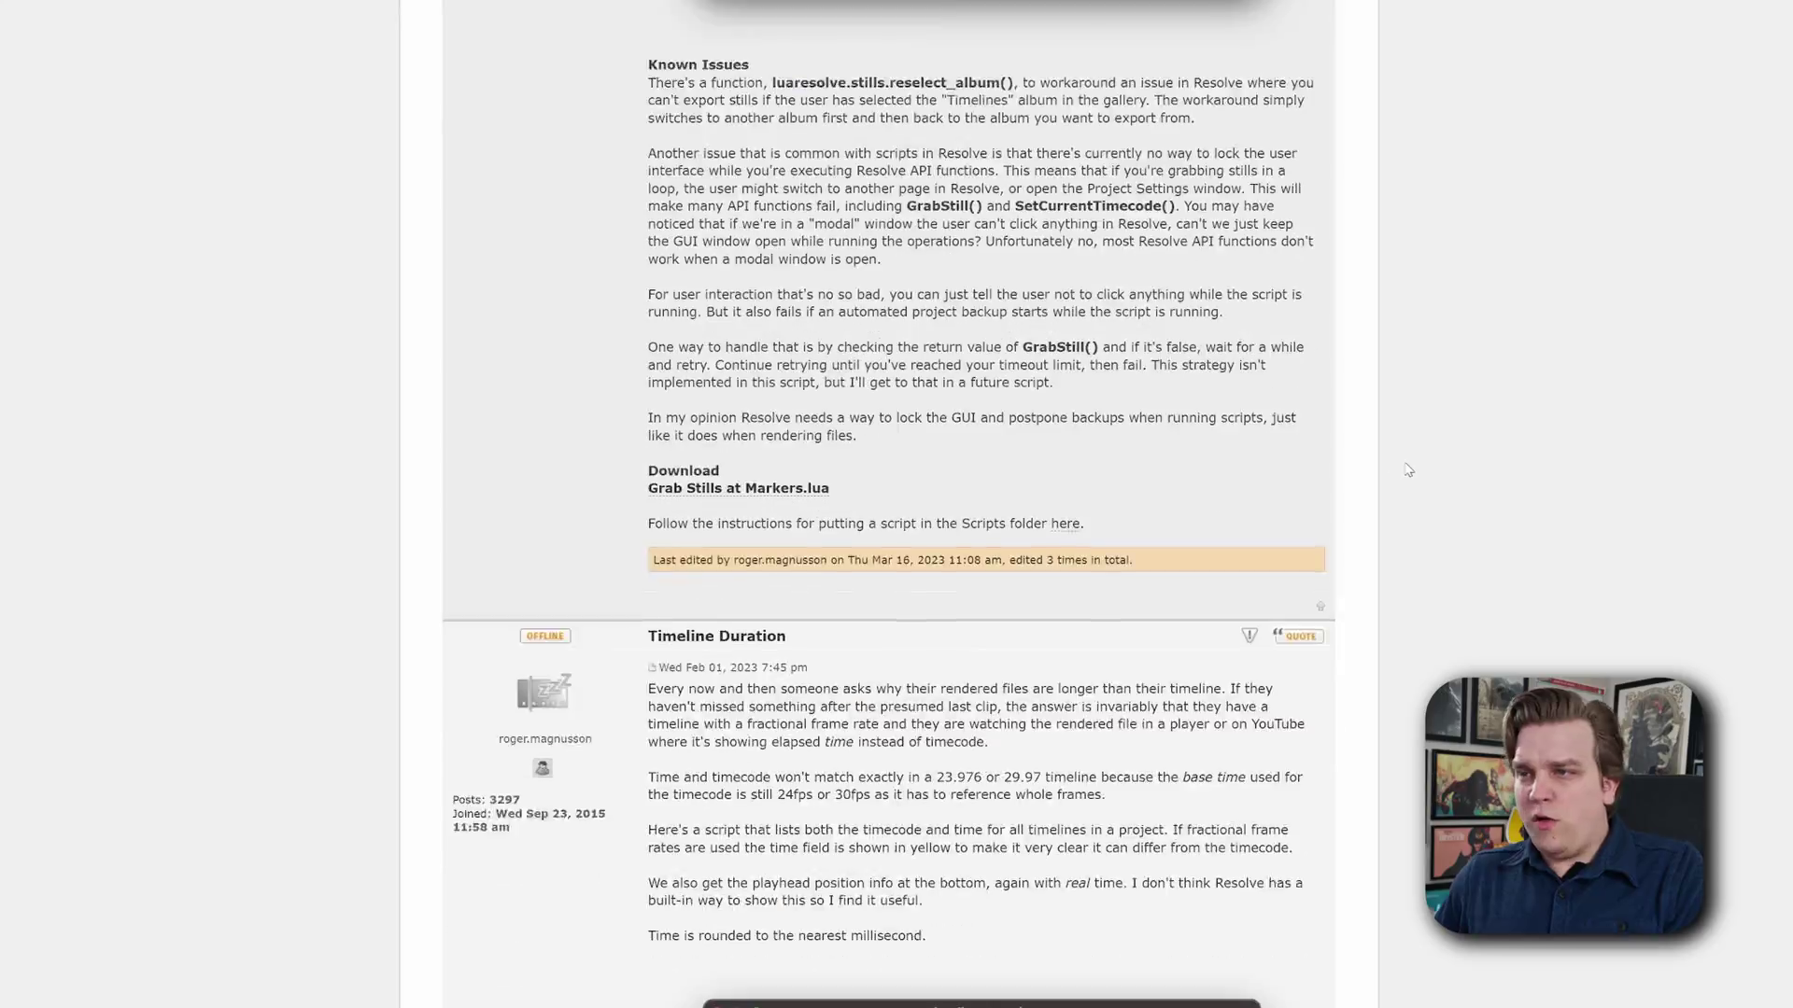
scroll(1409, 470, down, 20)
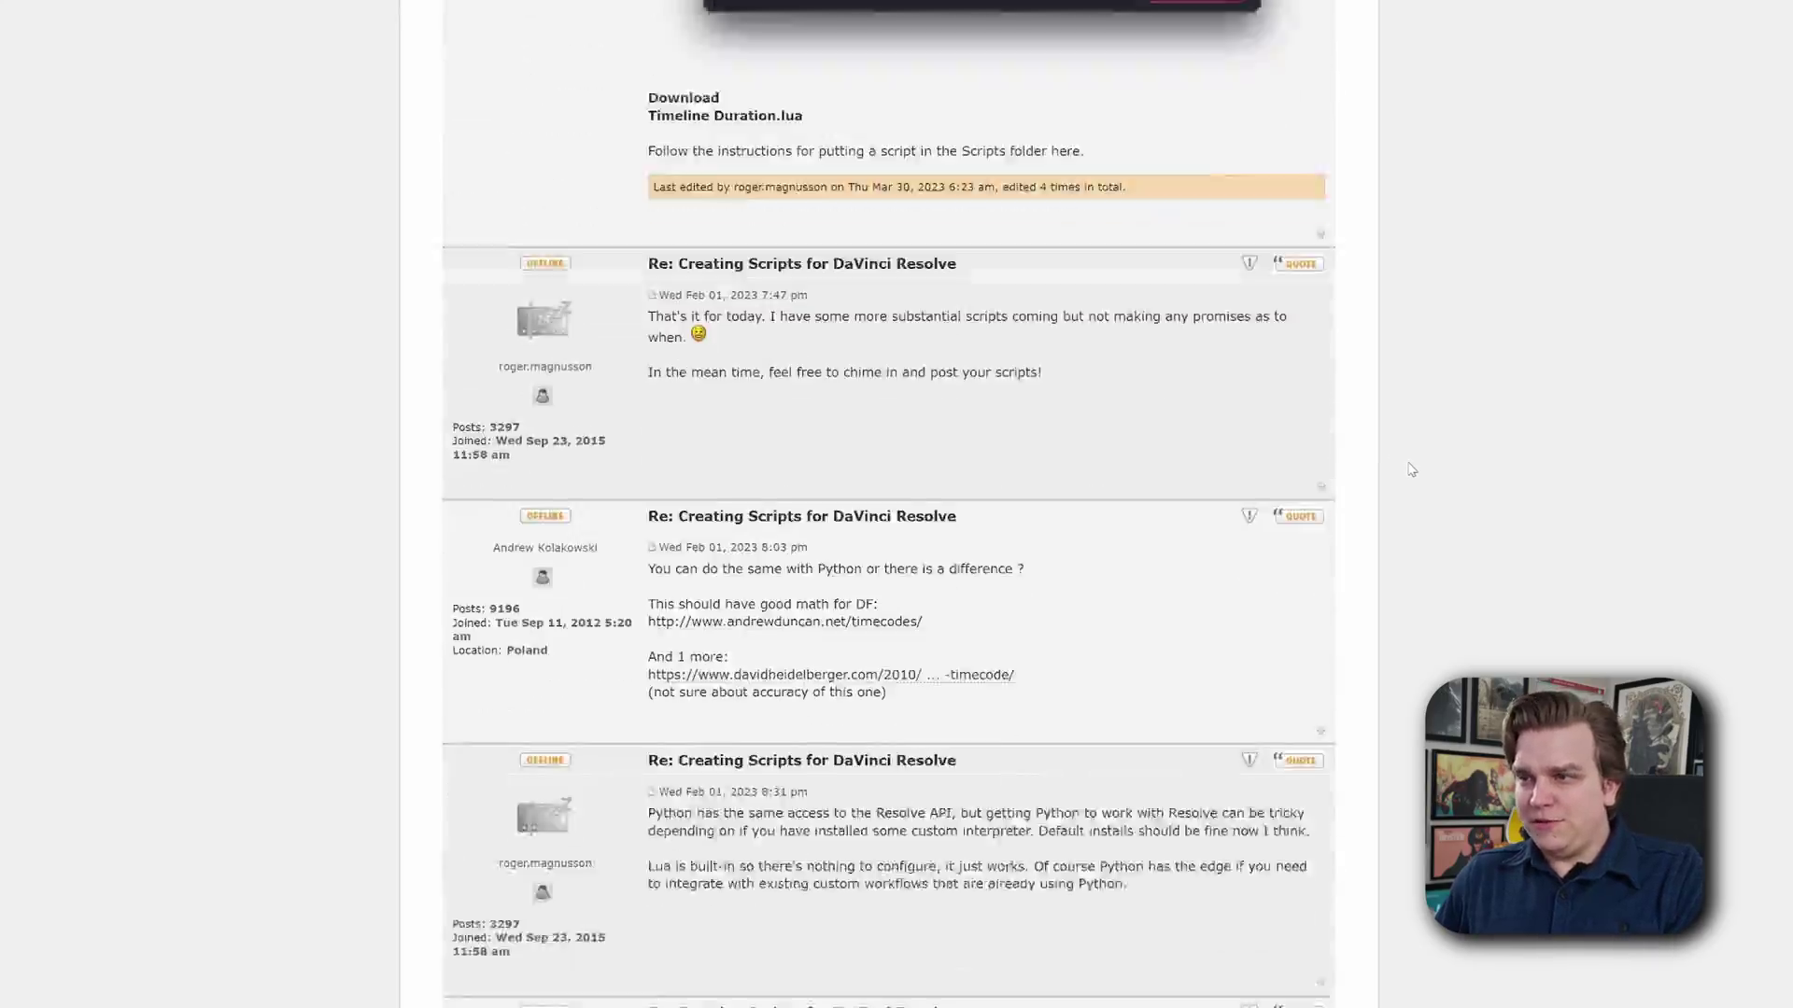
scroll(1409, 469, down, 2)
scroll(1414, 471, up, 2)
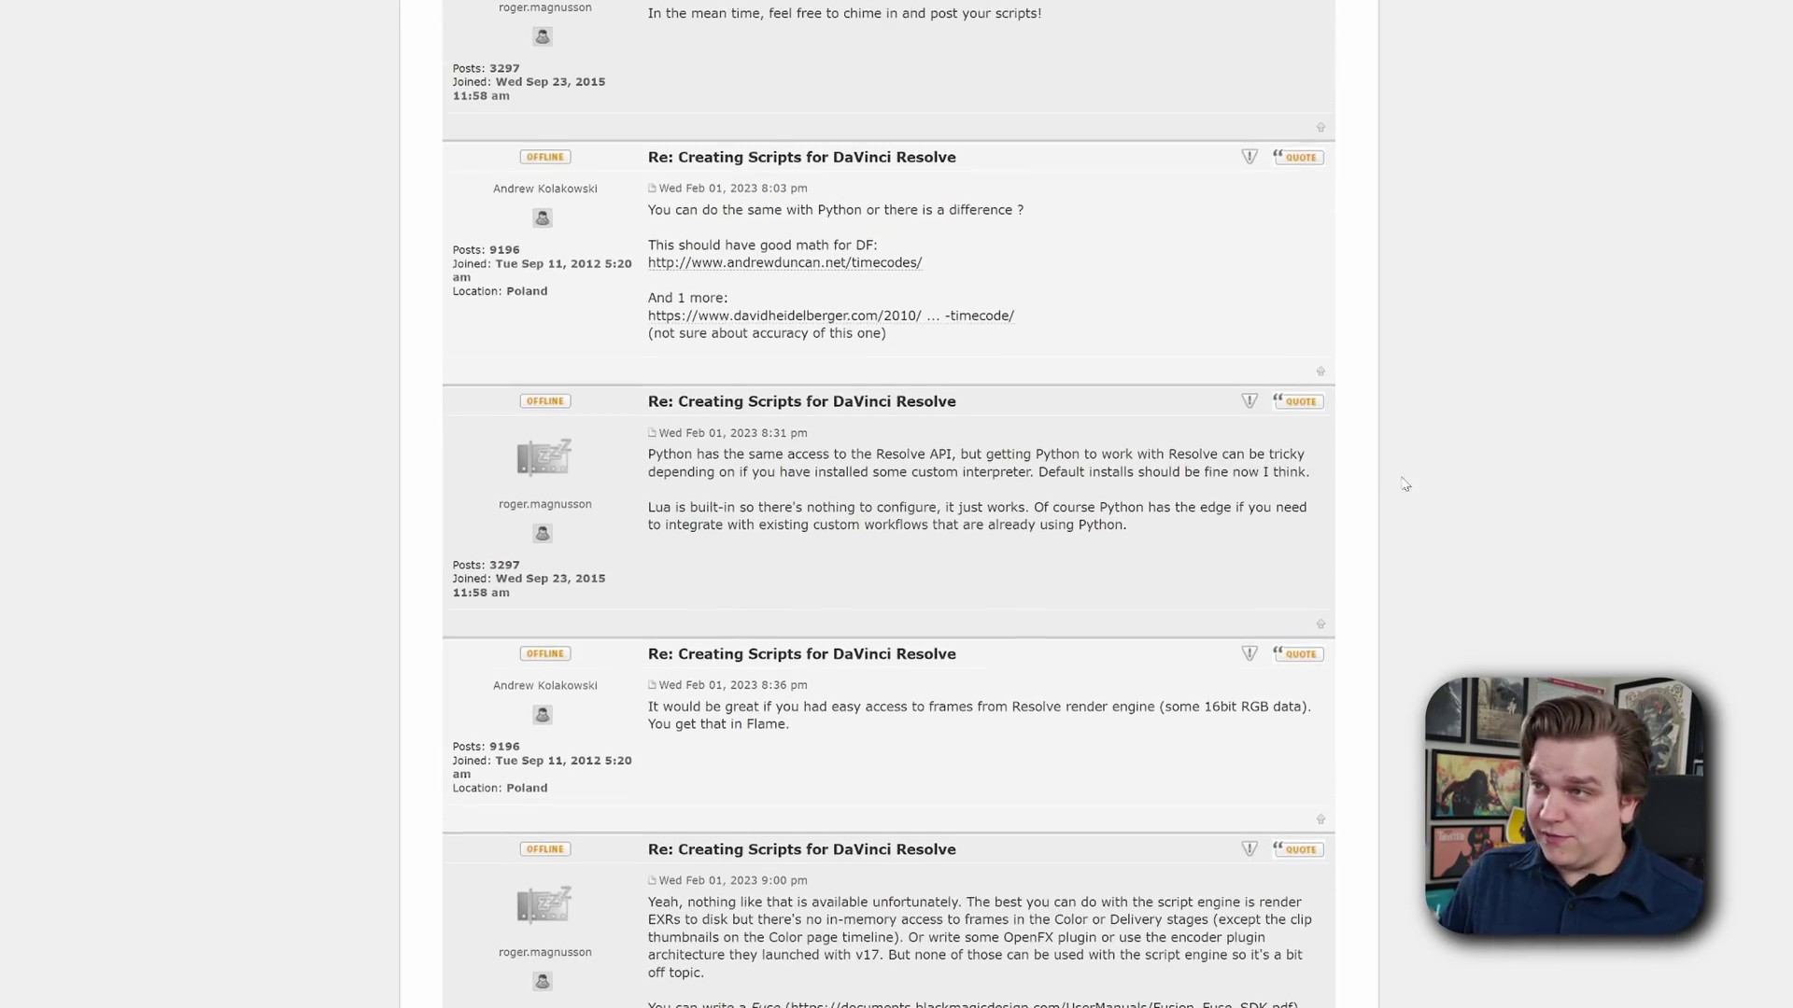
scroll(887, 504, down, 5)
scroll(886, 505, up, 20)
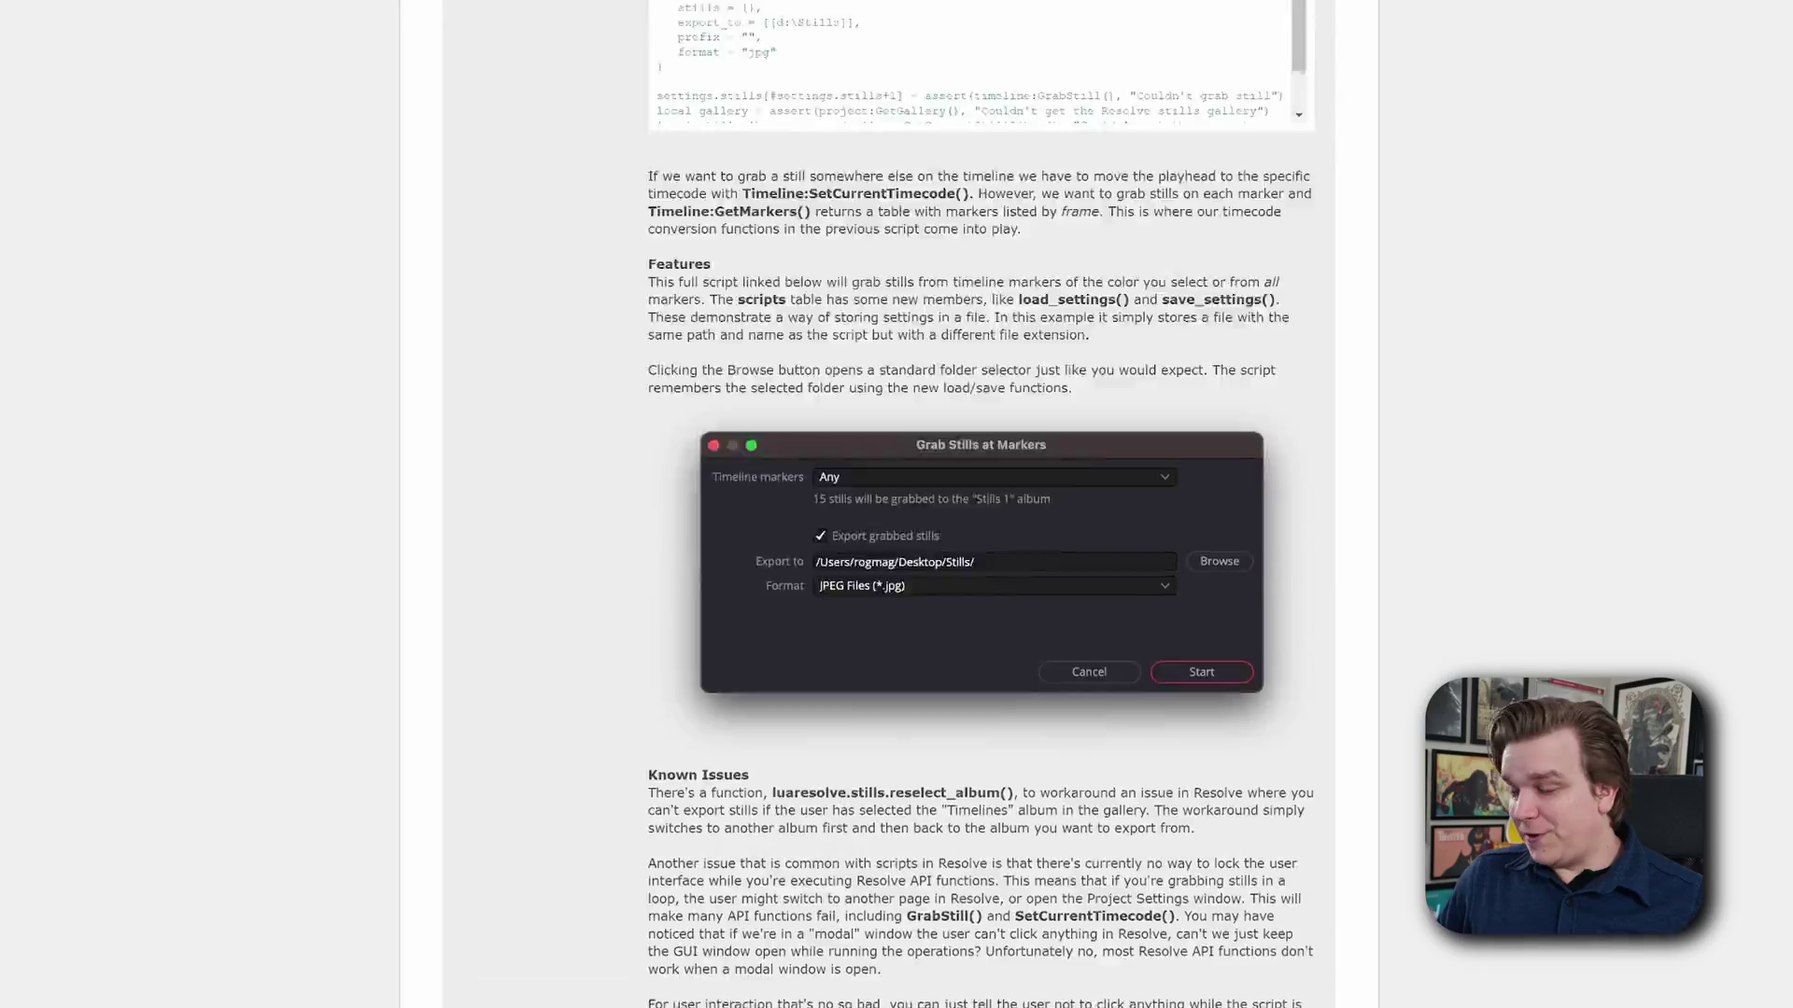
scroll(886, 504, up, 20)
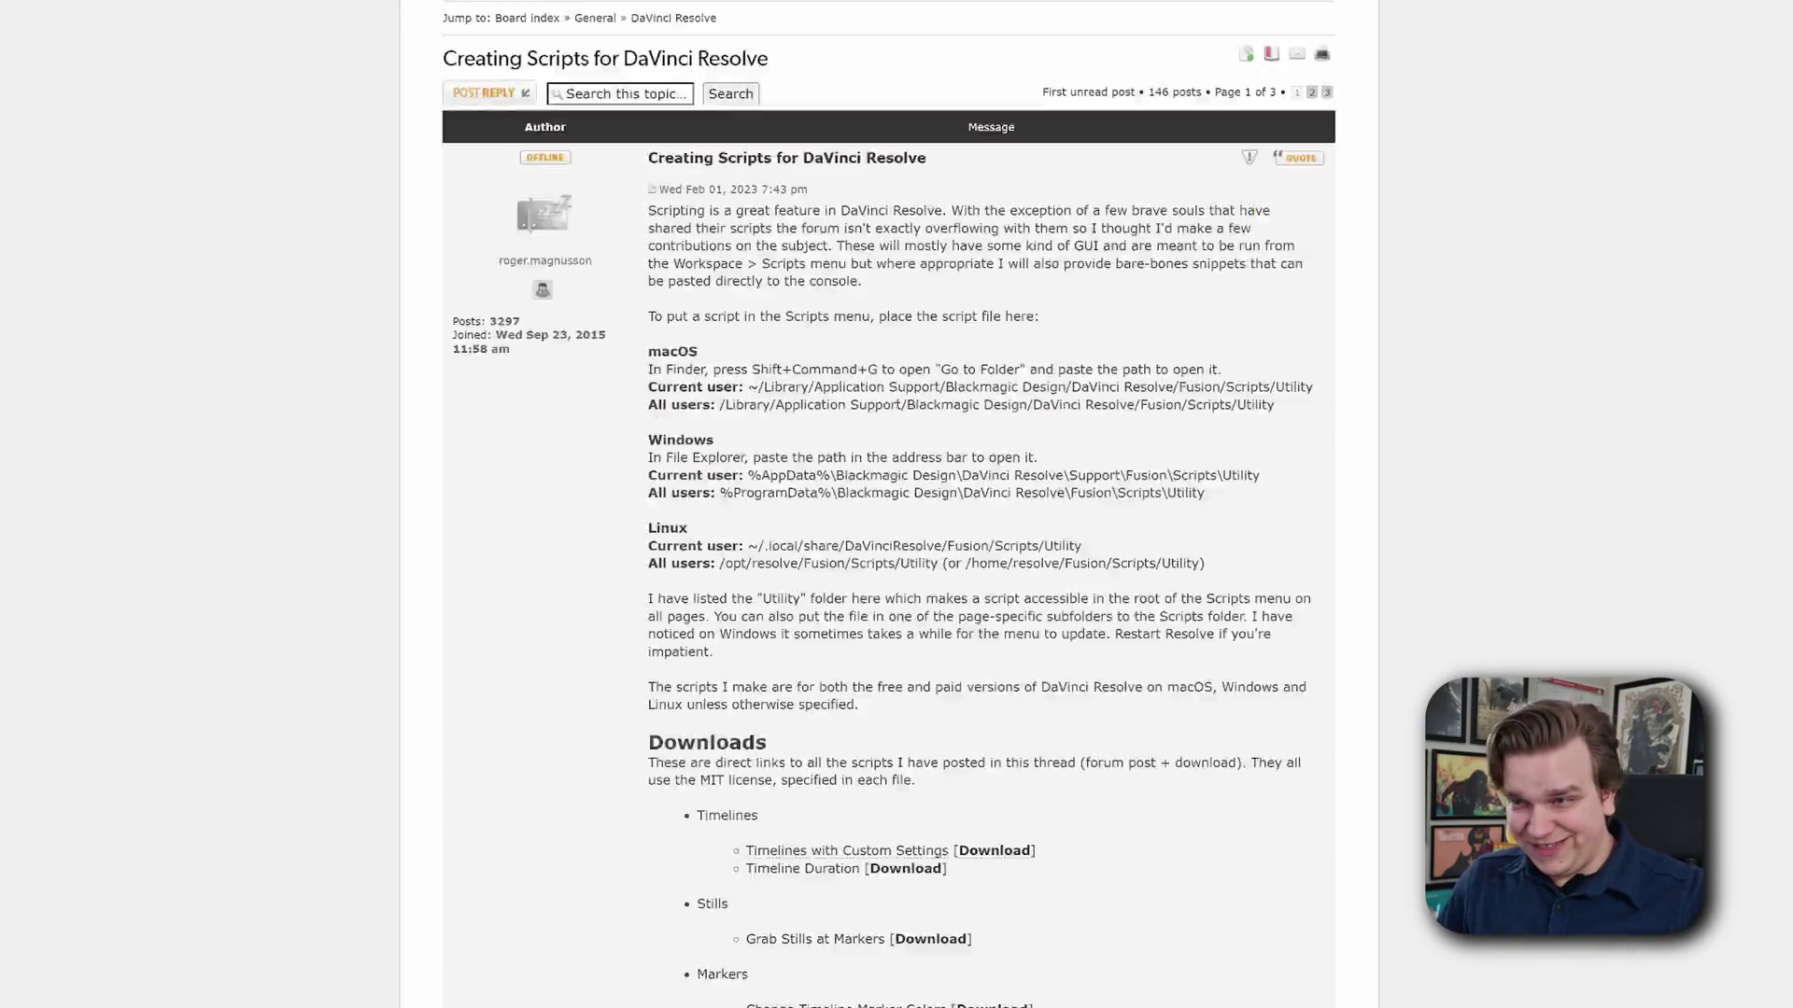
scroll(1443, 682, down, 10)
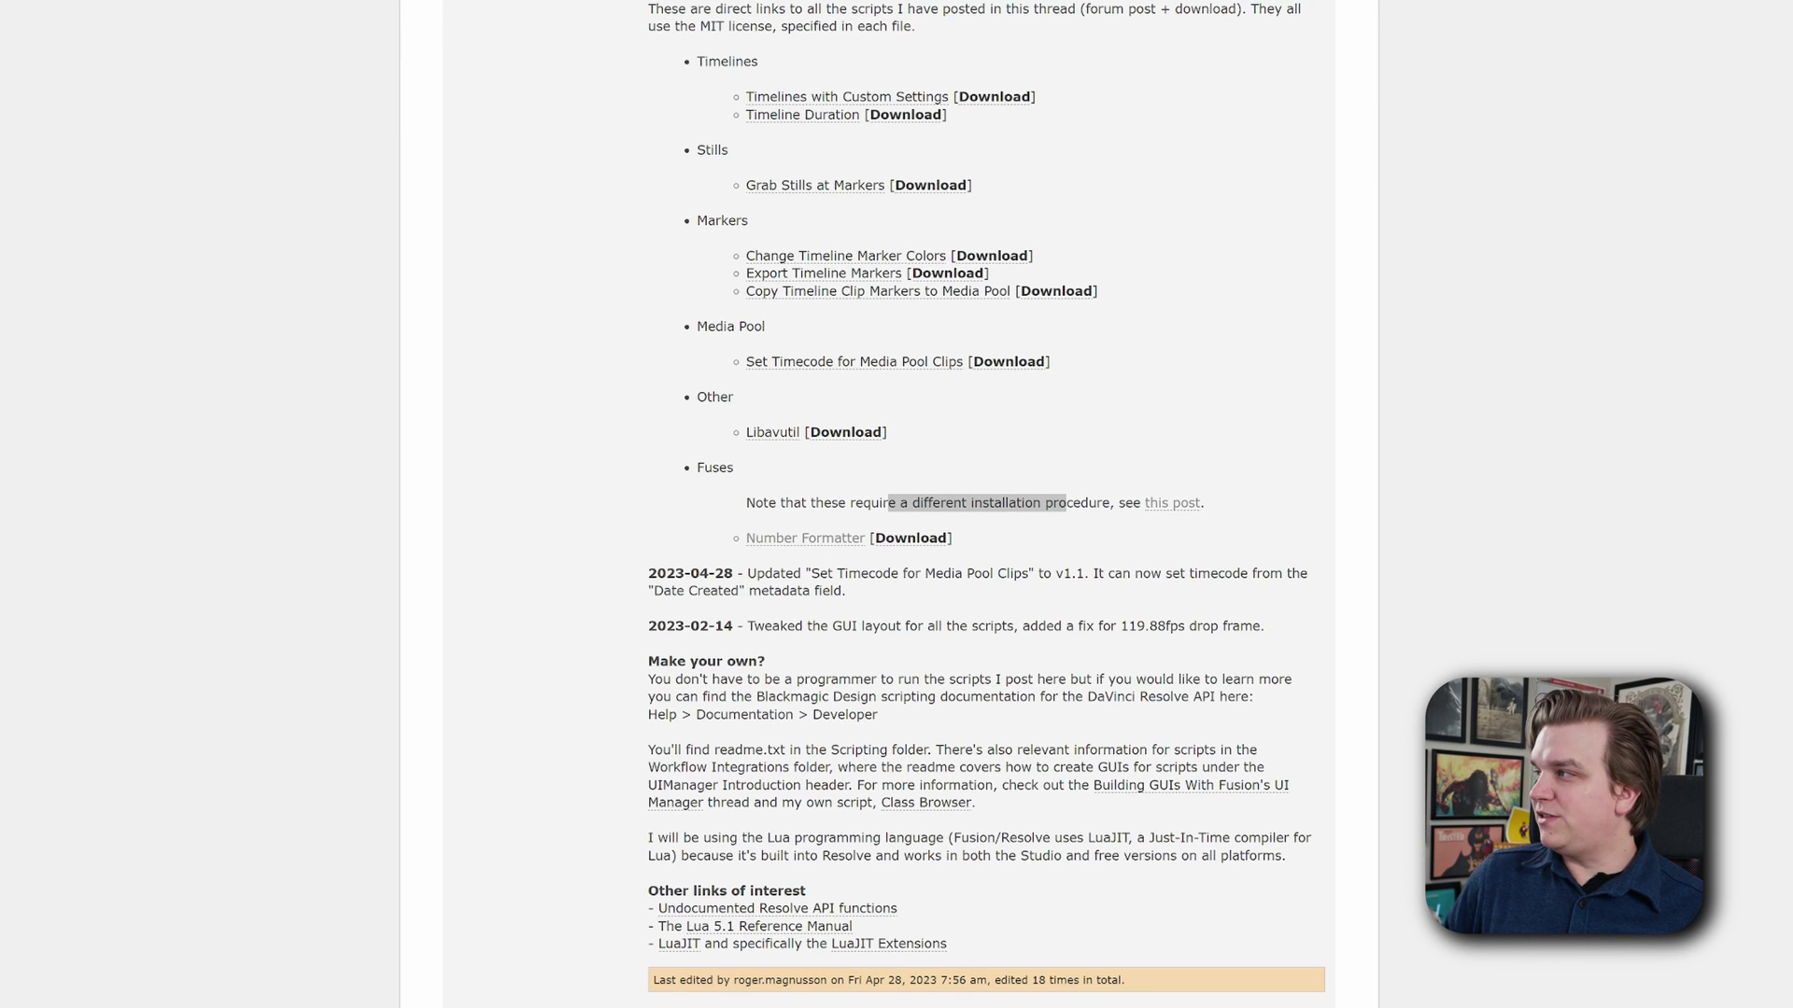
- Follow the Fuses 'this post' link and highlight the macOS, Windows and Linux fuse installation paths
click(1172, 503)
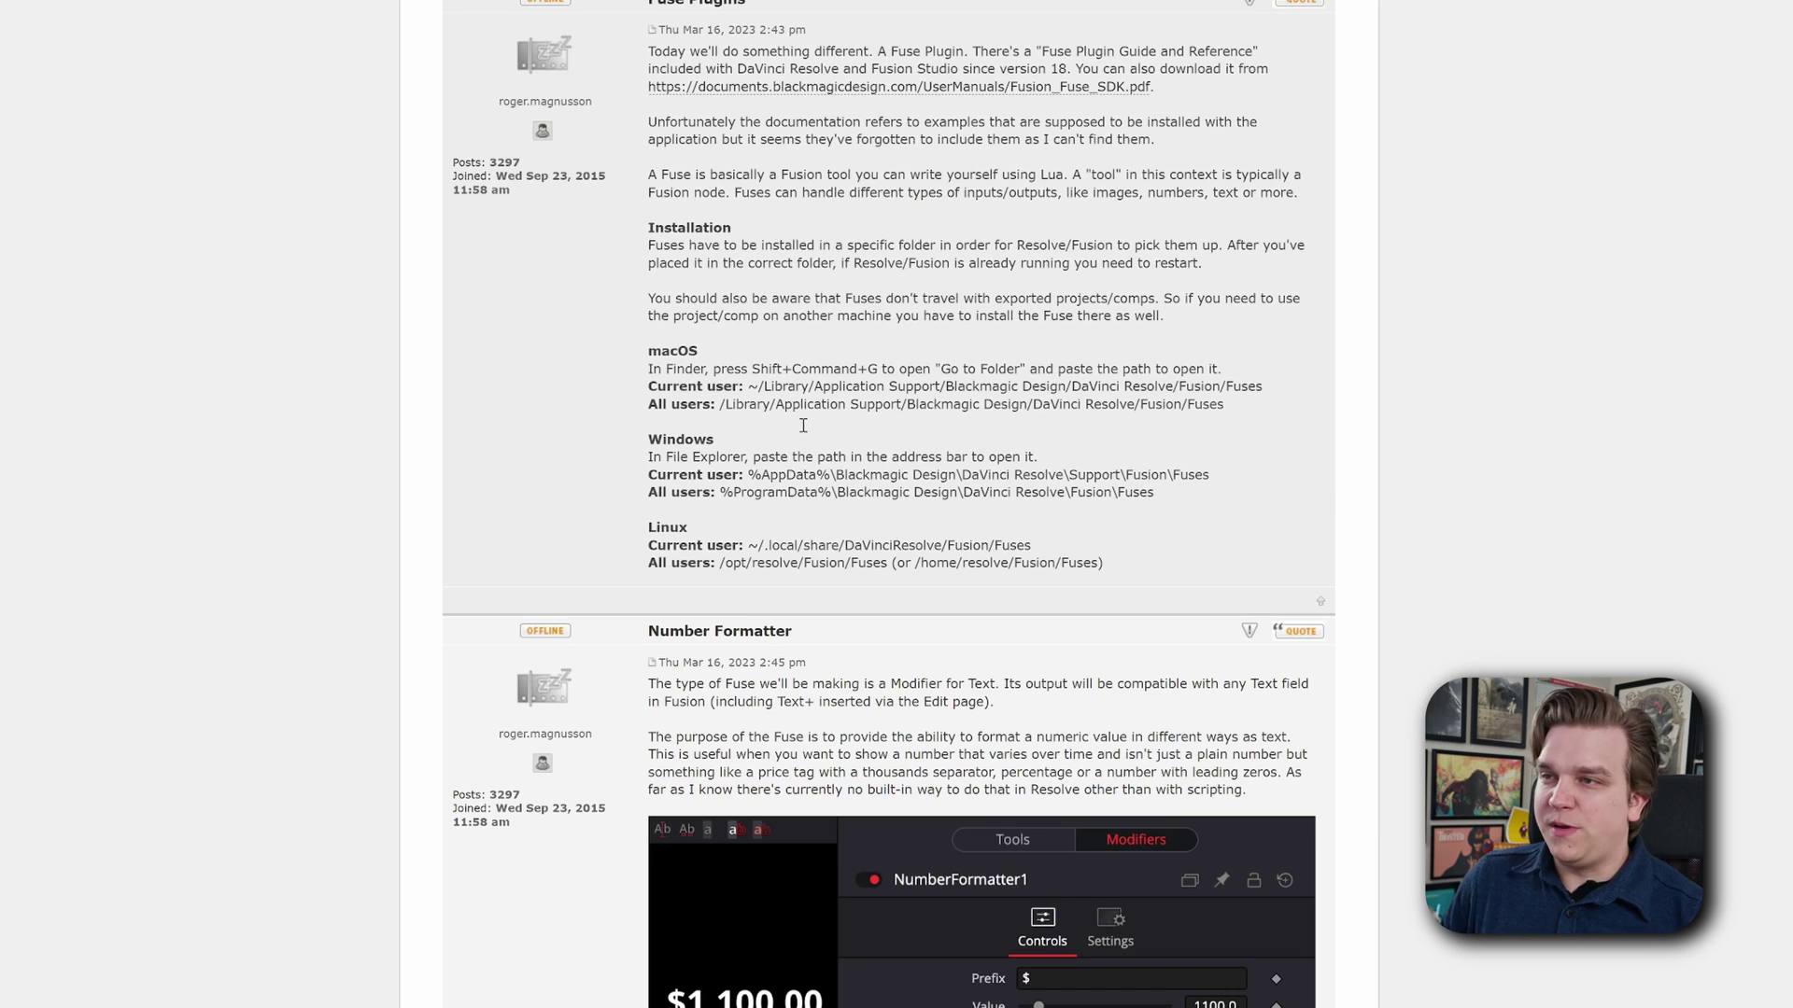
drag(670, 366, 747, 402)
click(849, 546)
click(746, 402)
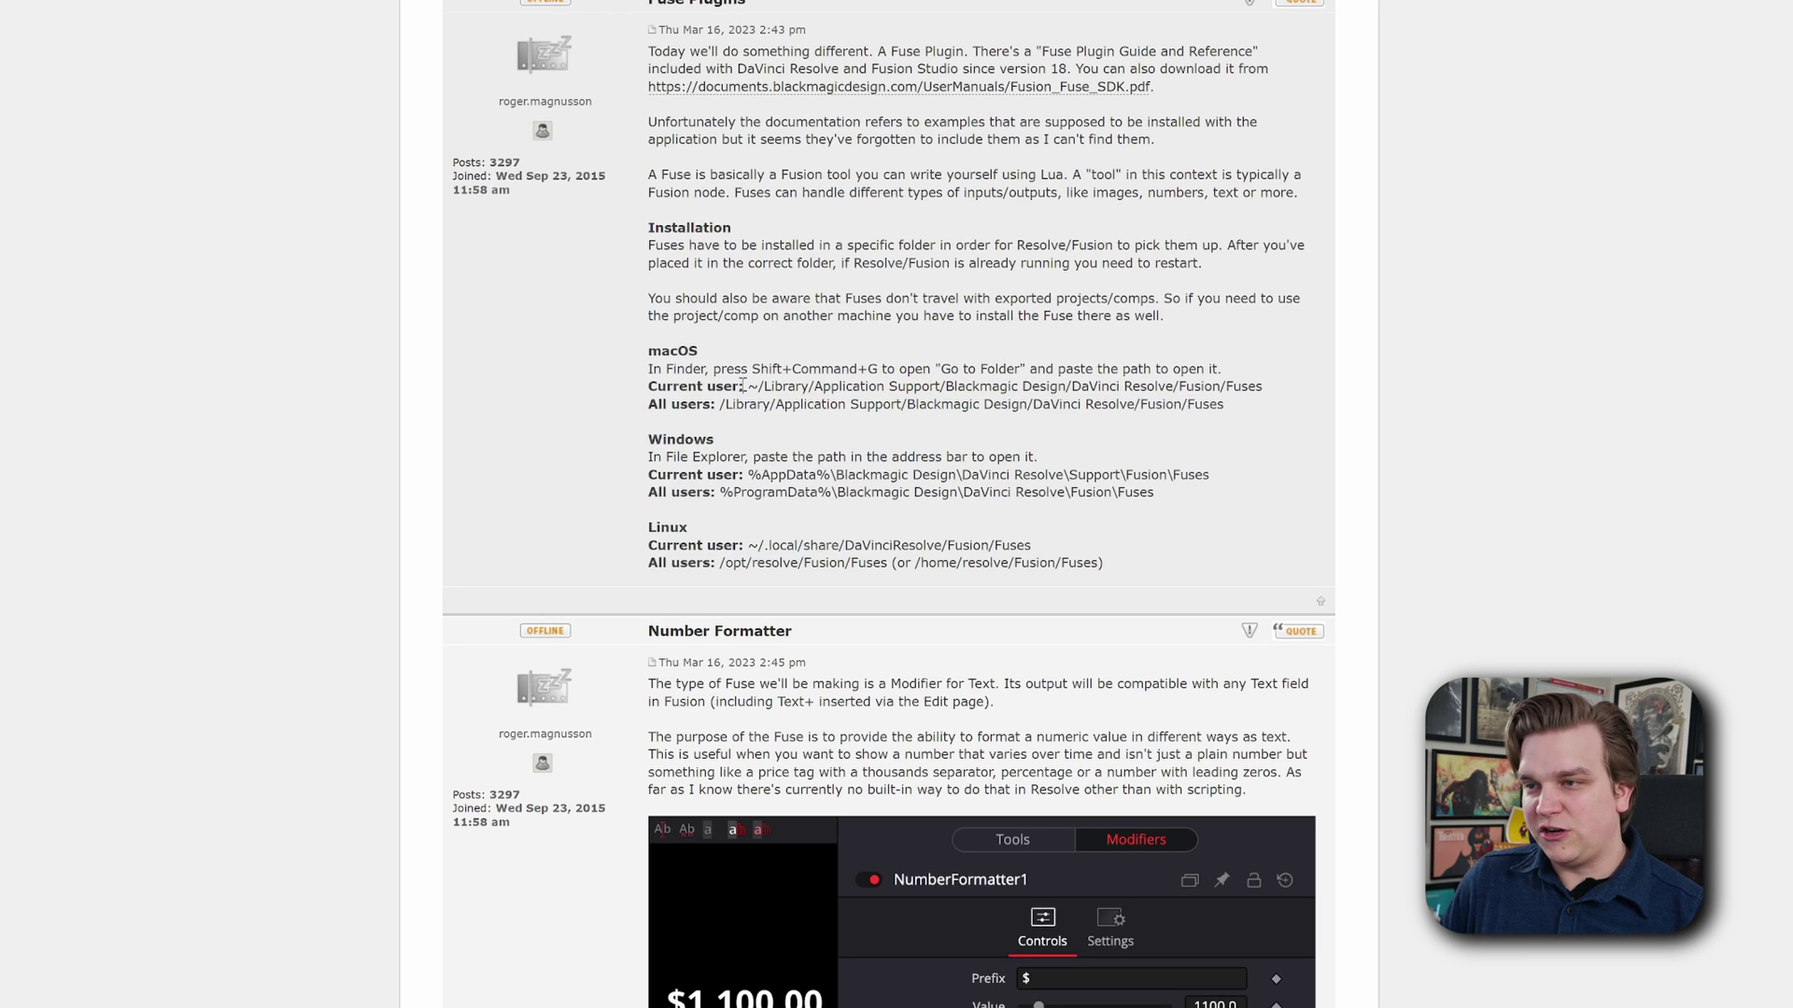
scroll(1353, 515, down, 1)
scroll(1354, 514, down, 3)
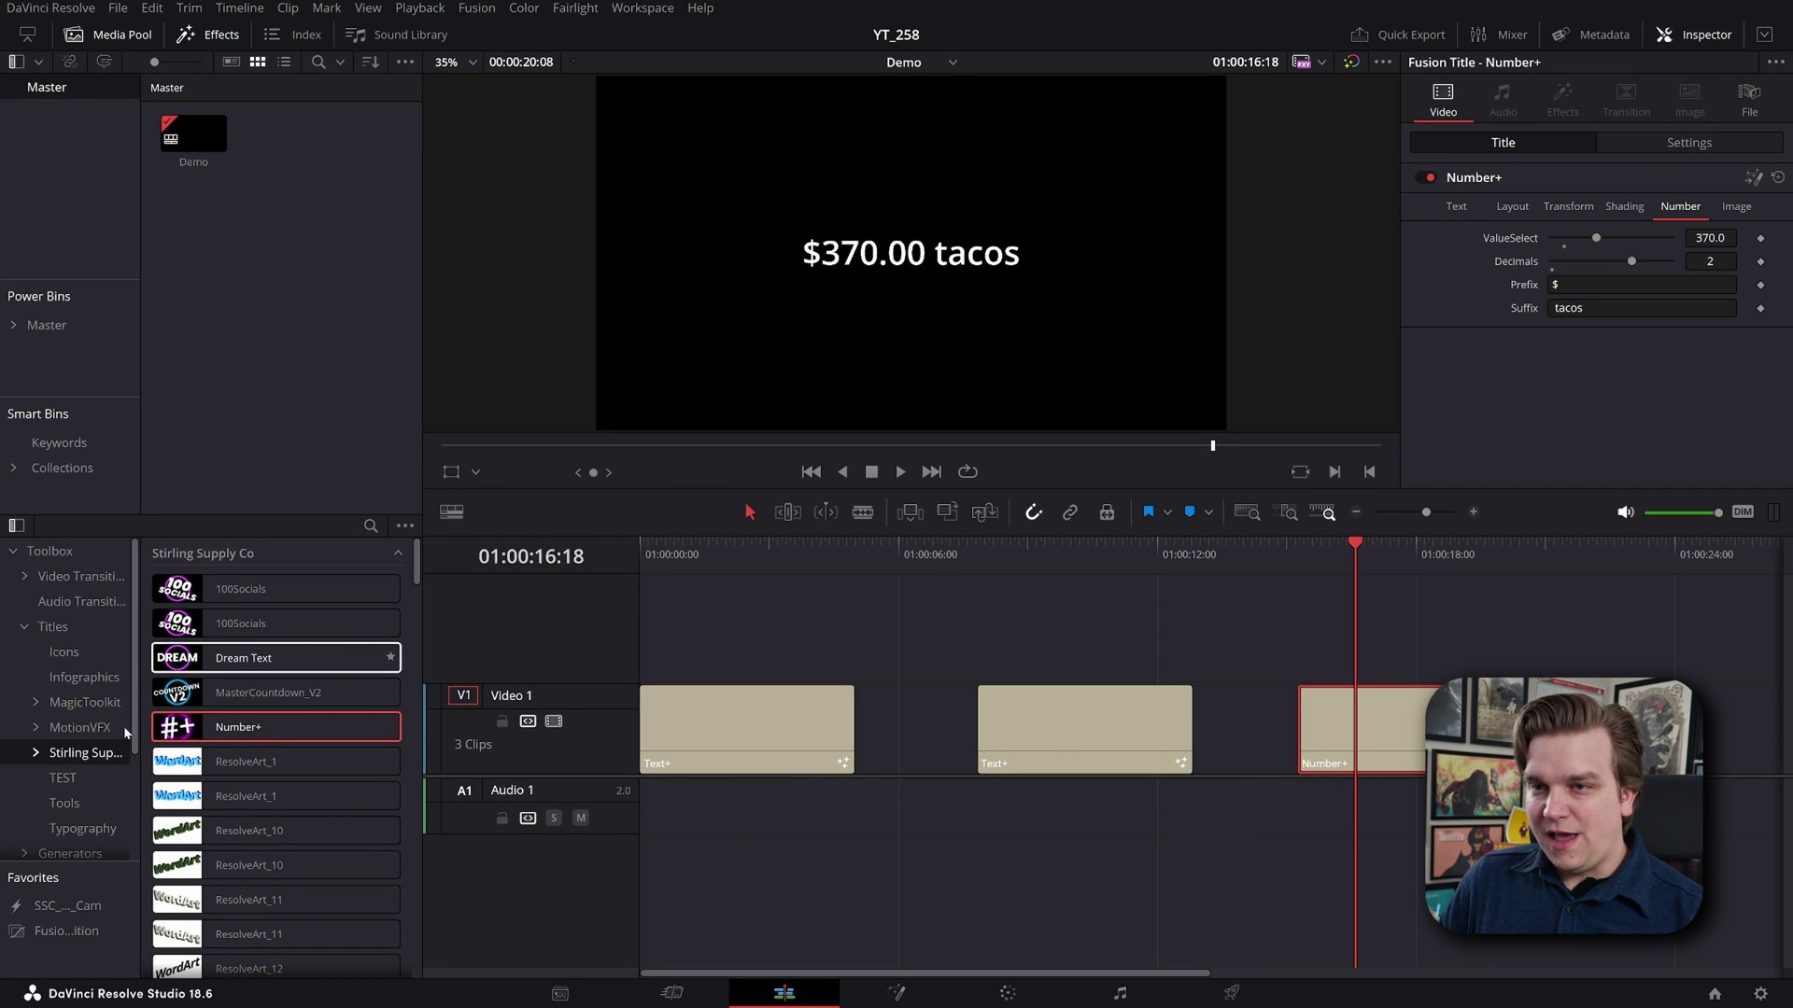
- Add a Text+ title from Titles to the end of the timeline and select it
click(65, 630)
drag(242, 761, 1736, 728)
scroll(1144, 648, right, 5)
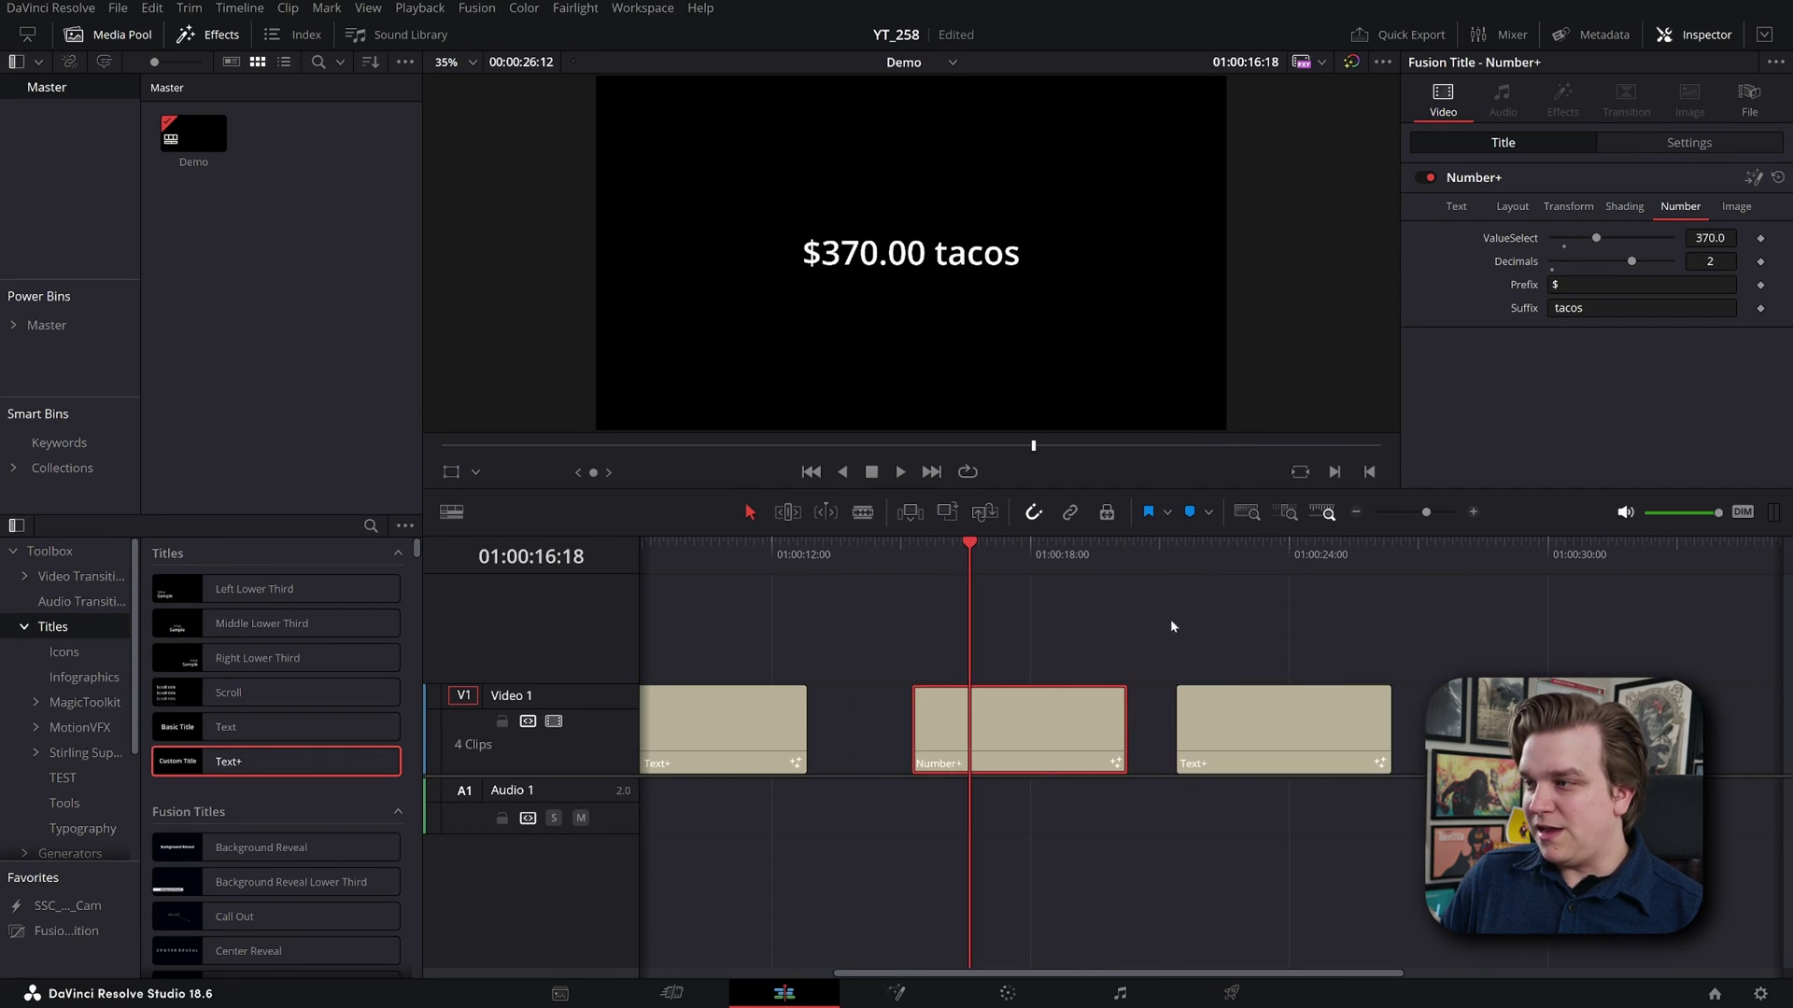
click(1283, 742)
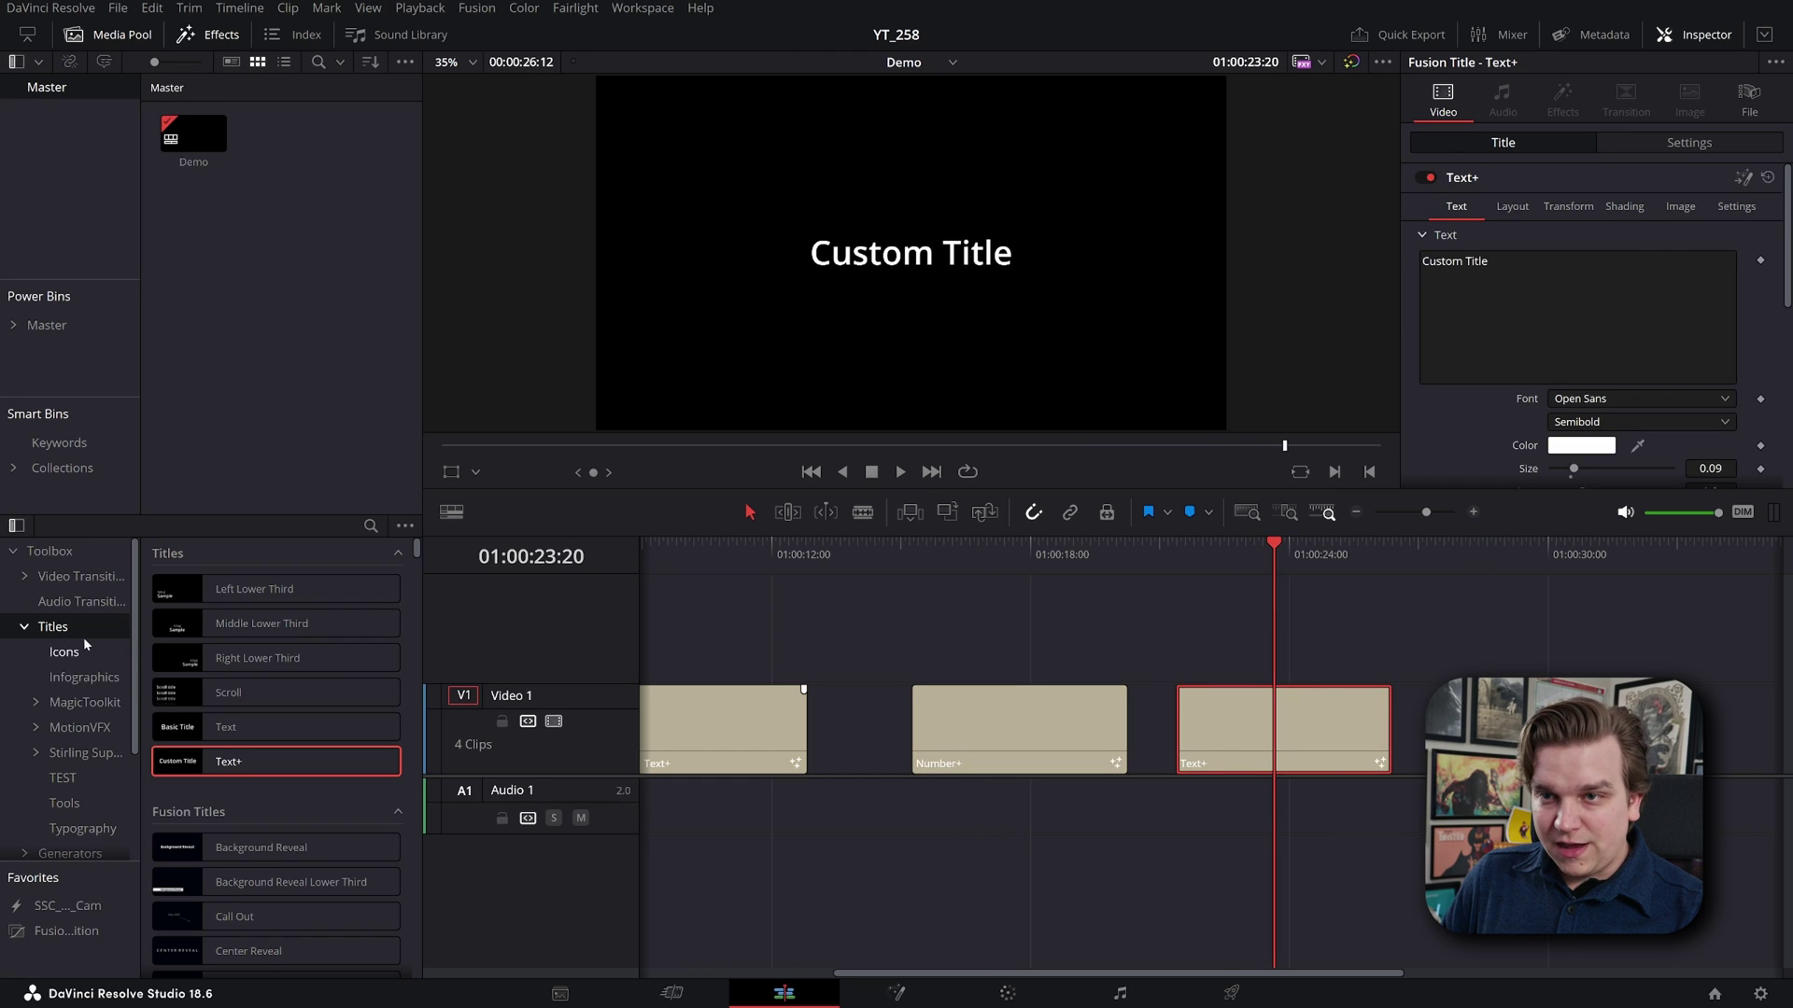
- Add a Fusion Composition clip from the video effects after the titles
click(25, 631)
click(56, 677)
drag(262, 624, 803, 673)
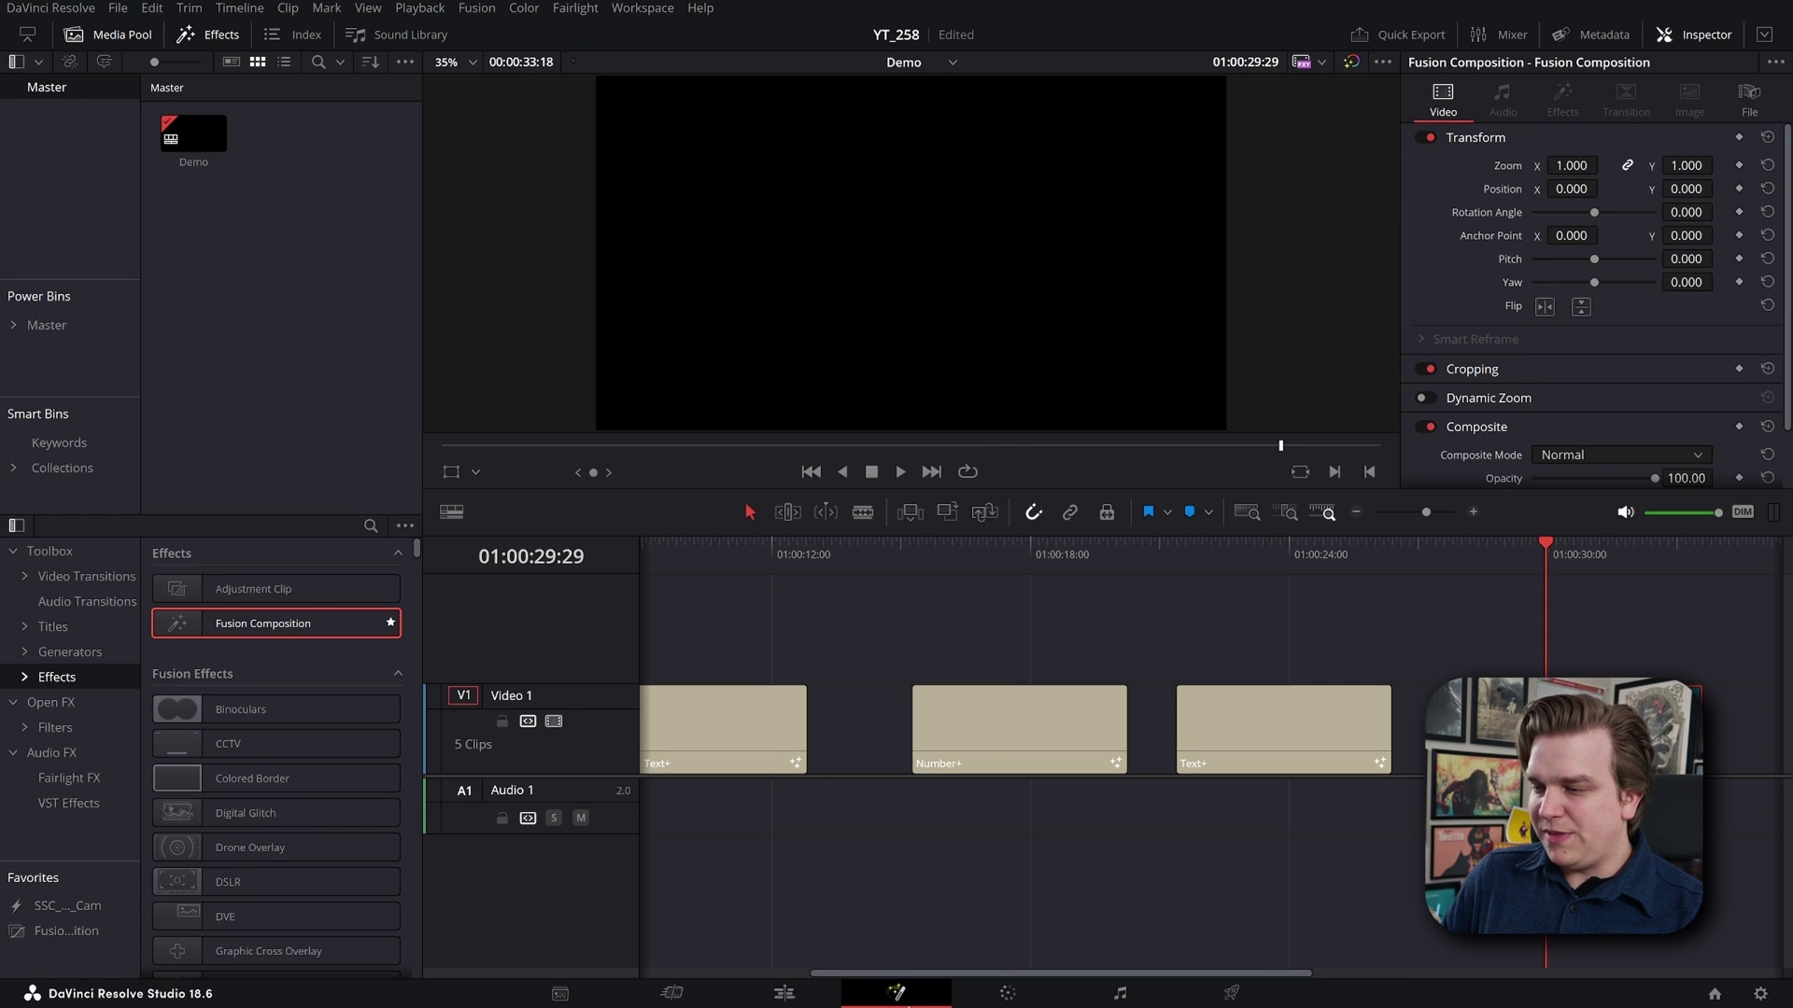
- In the new composition's Fusion page, add a Text+ node and view its output
click(896, 992)
key(shift+space)
text(text)
key(Down)
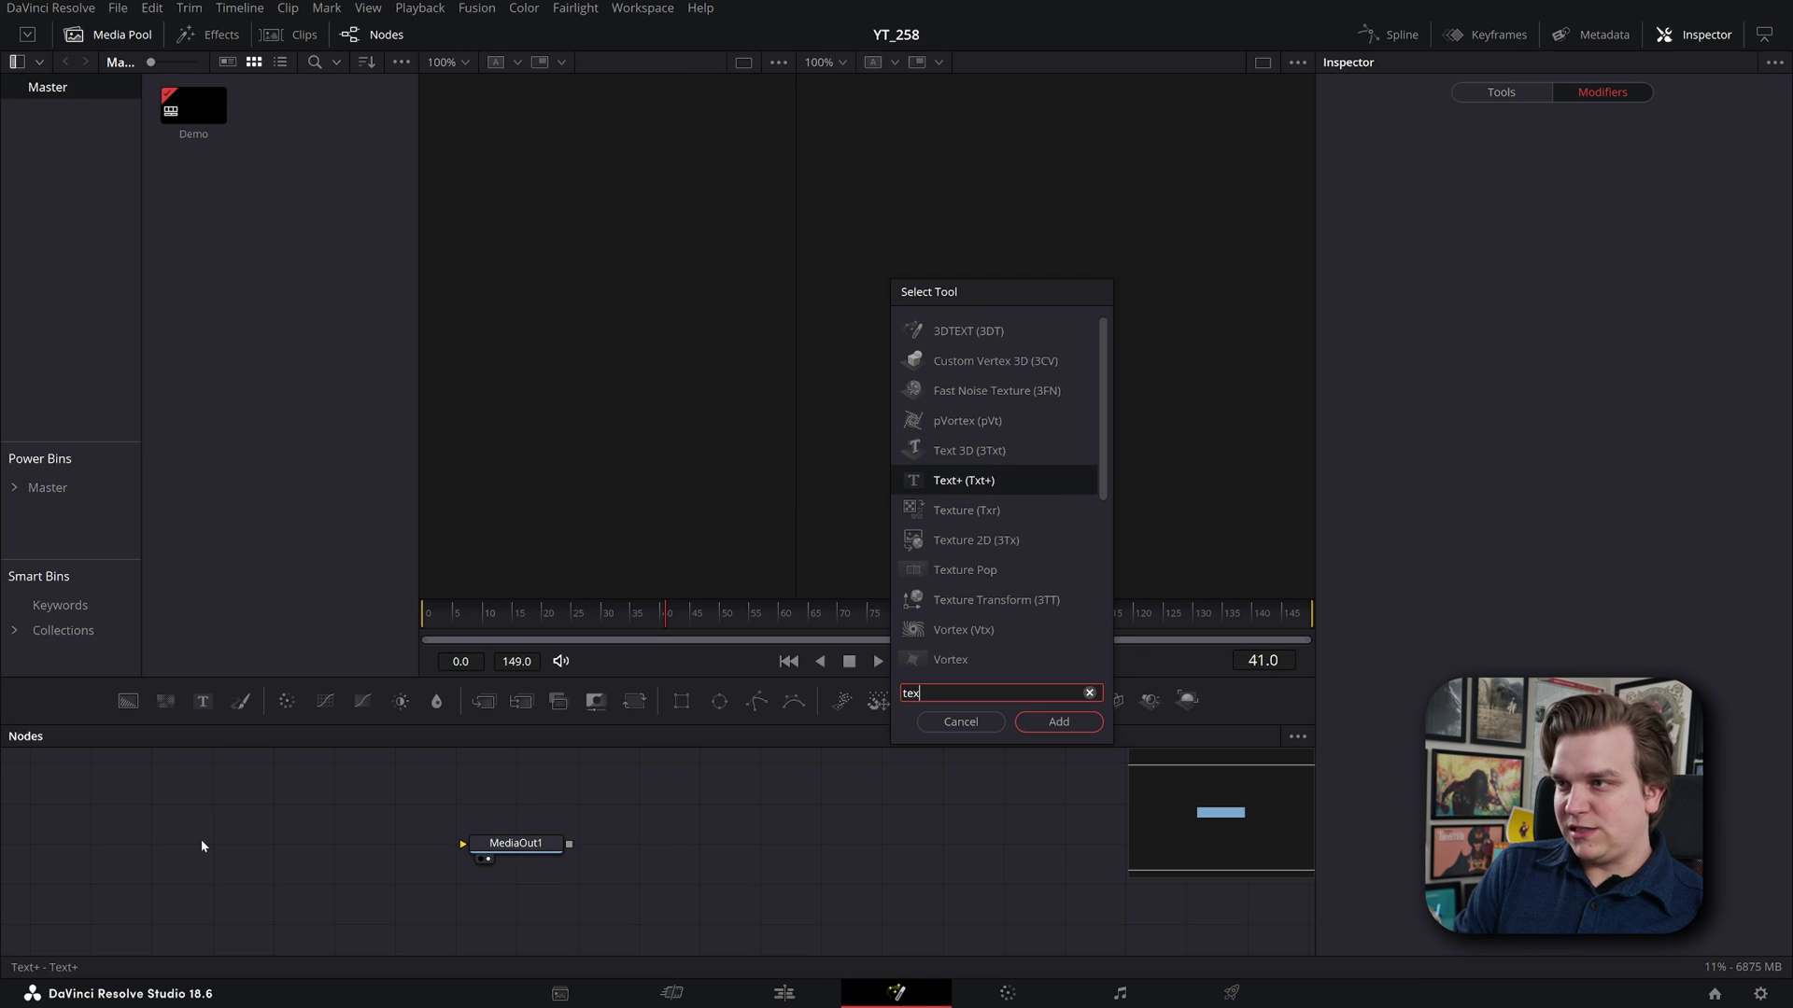
key(Return)
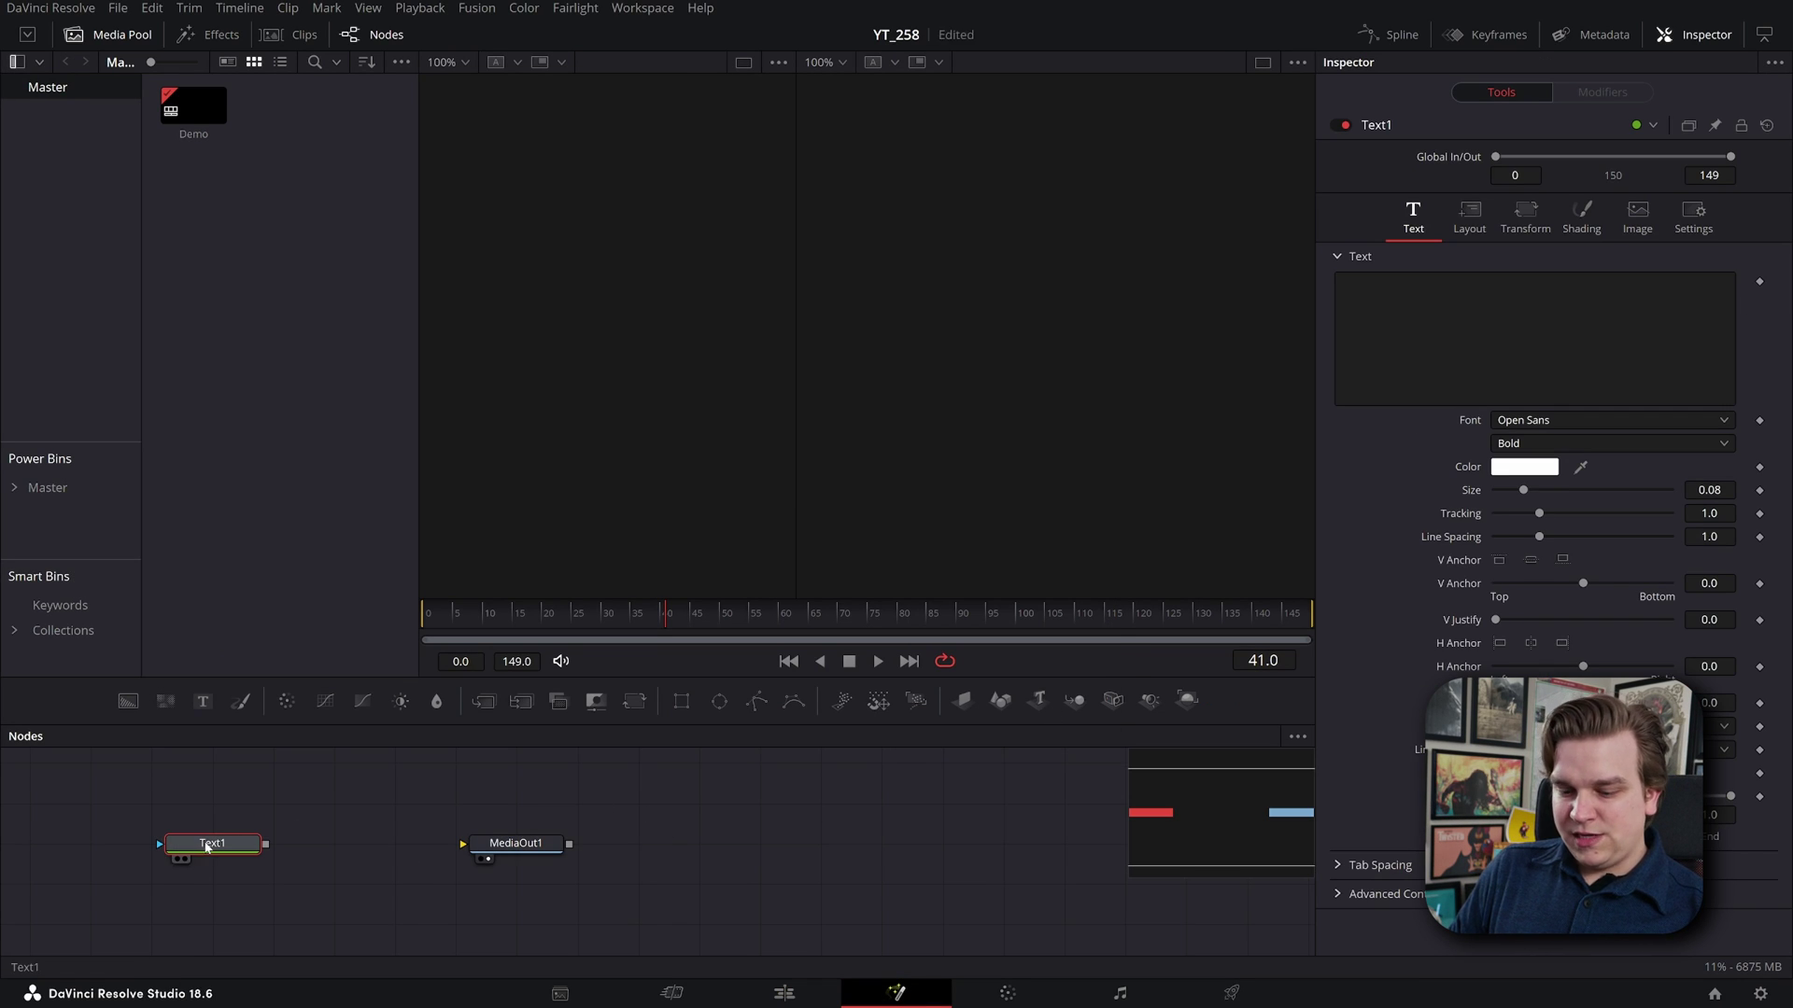
key(2)
- Drive the Text field with a Number Formatter showing 2890, zero-padded to 16 characters
right_click(1505, 378)
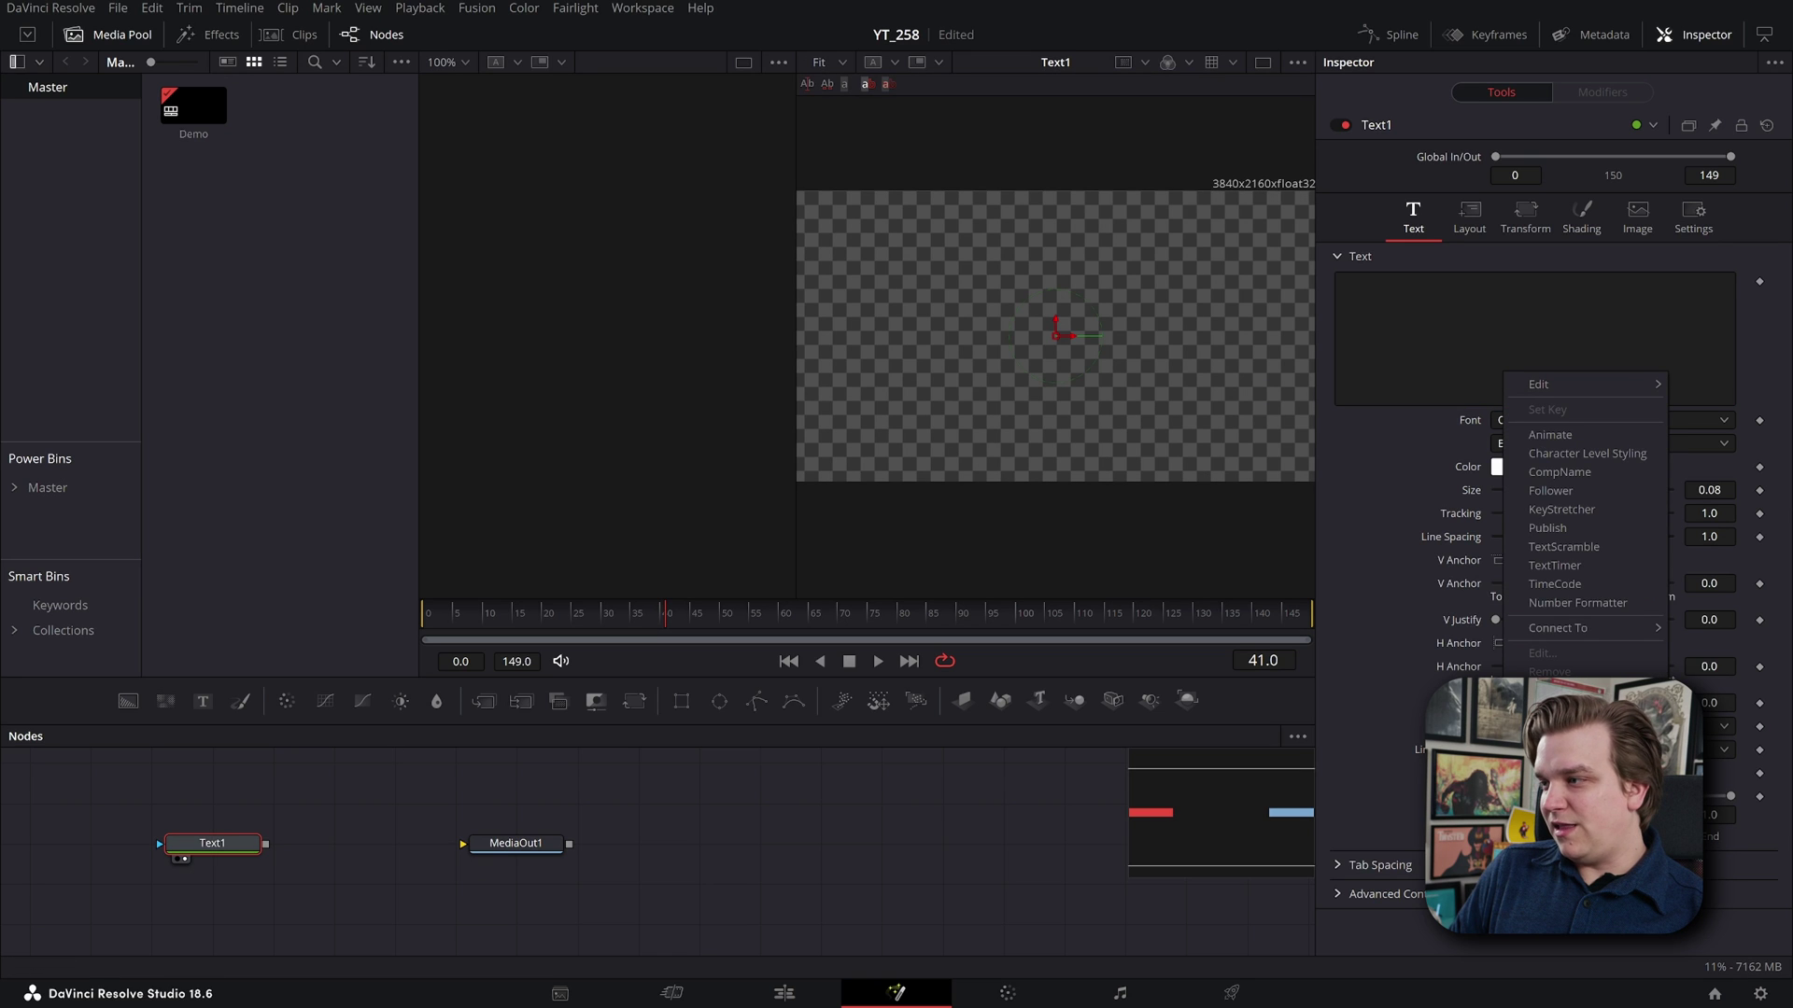
click(1564, 604)
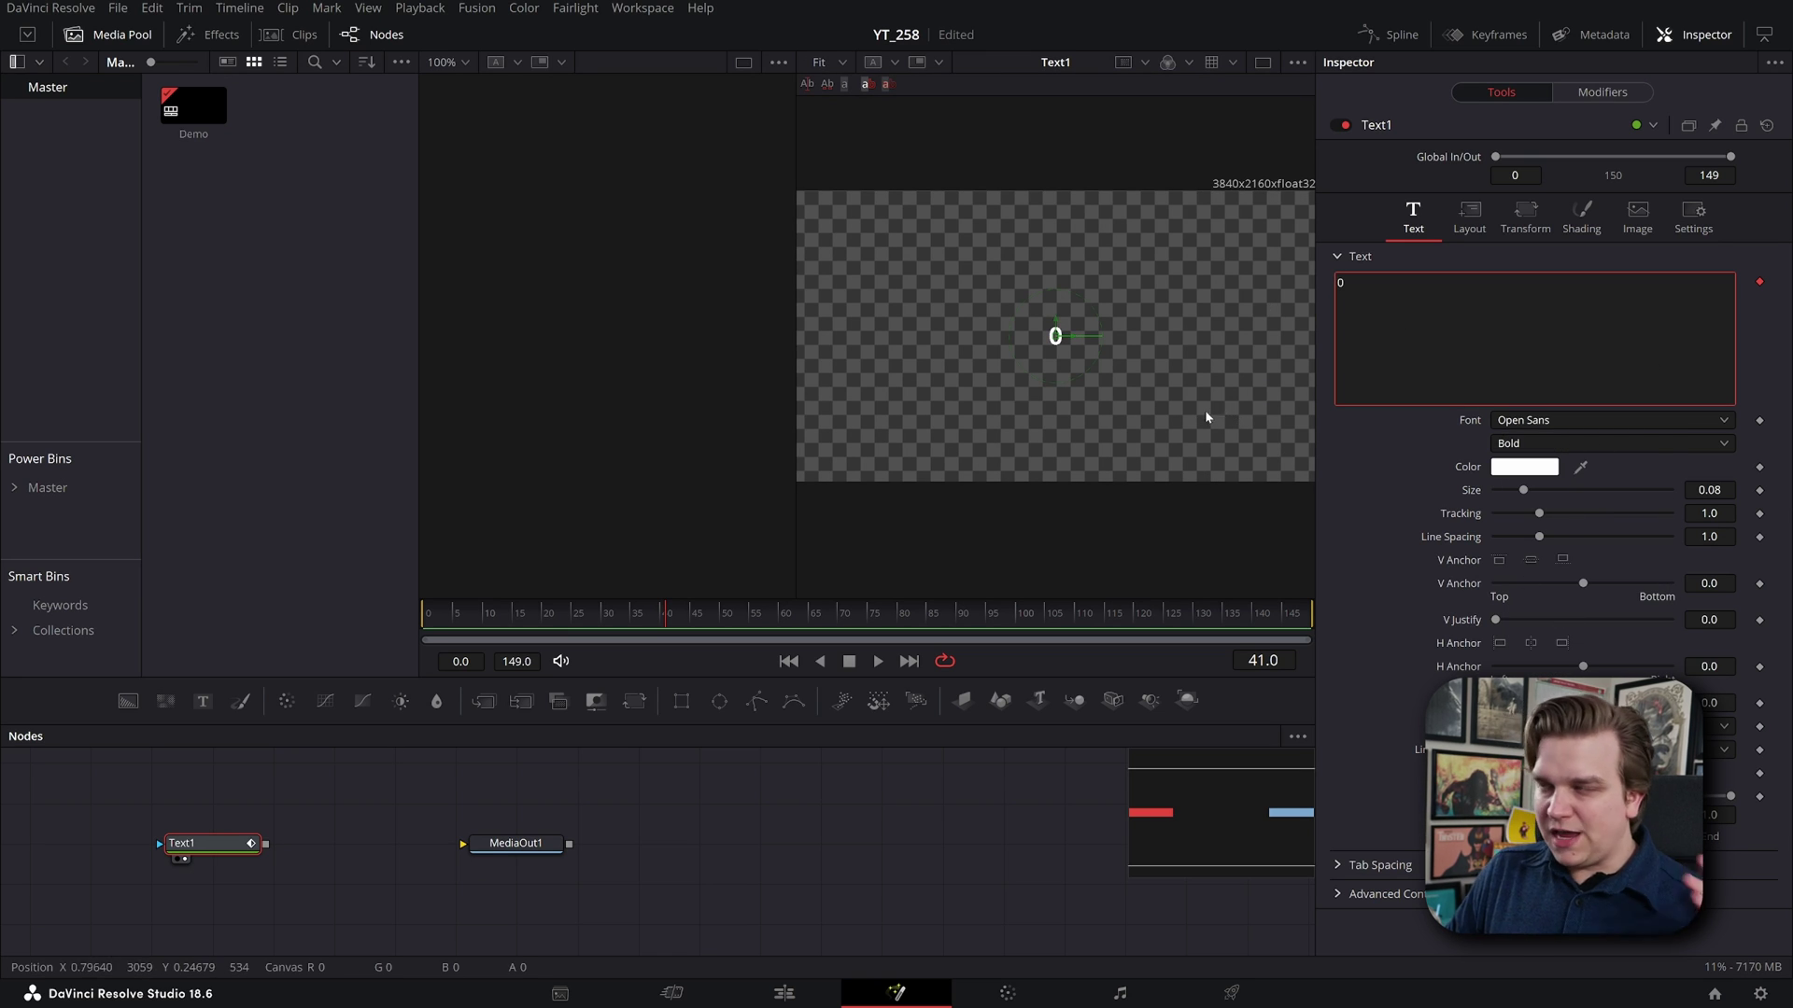
click(1593, 94)
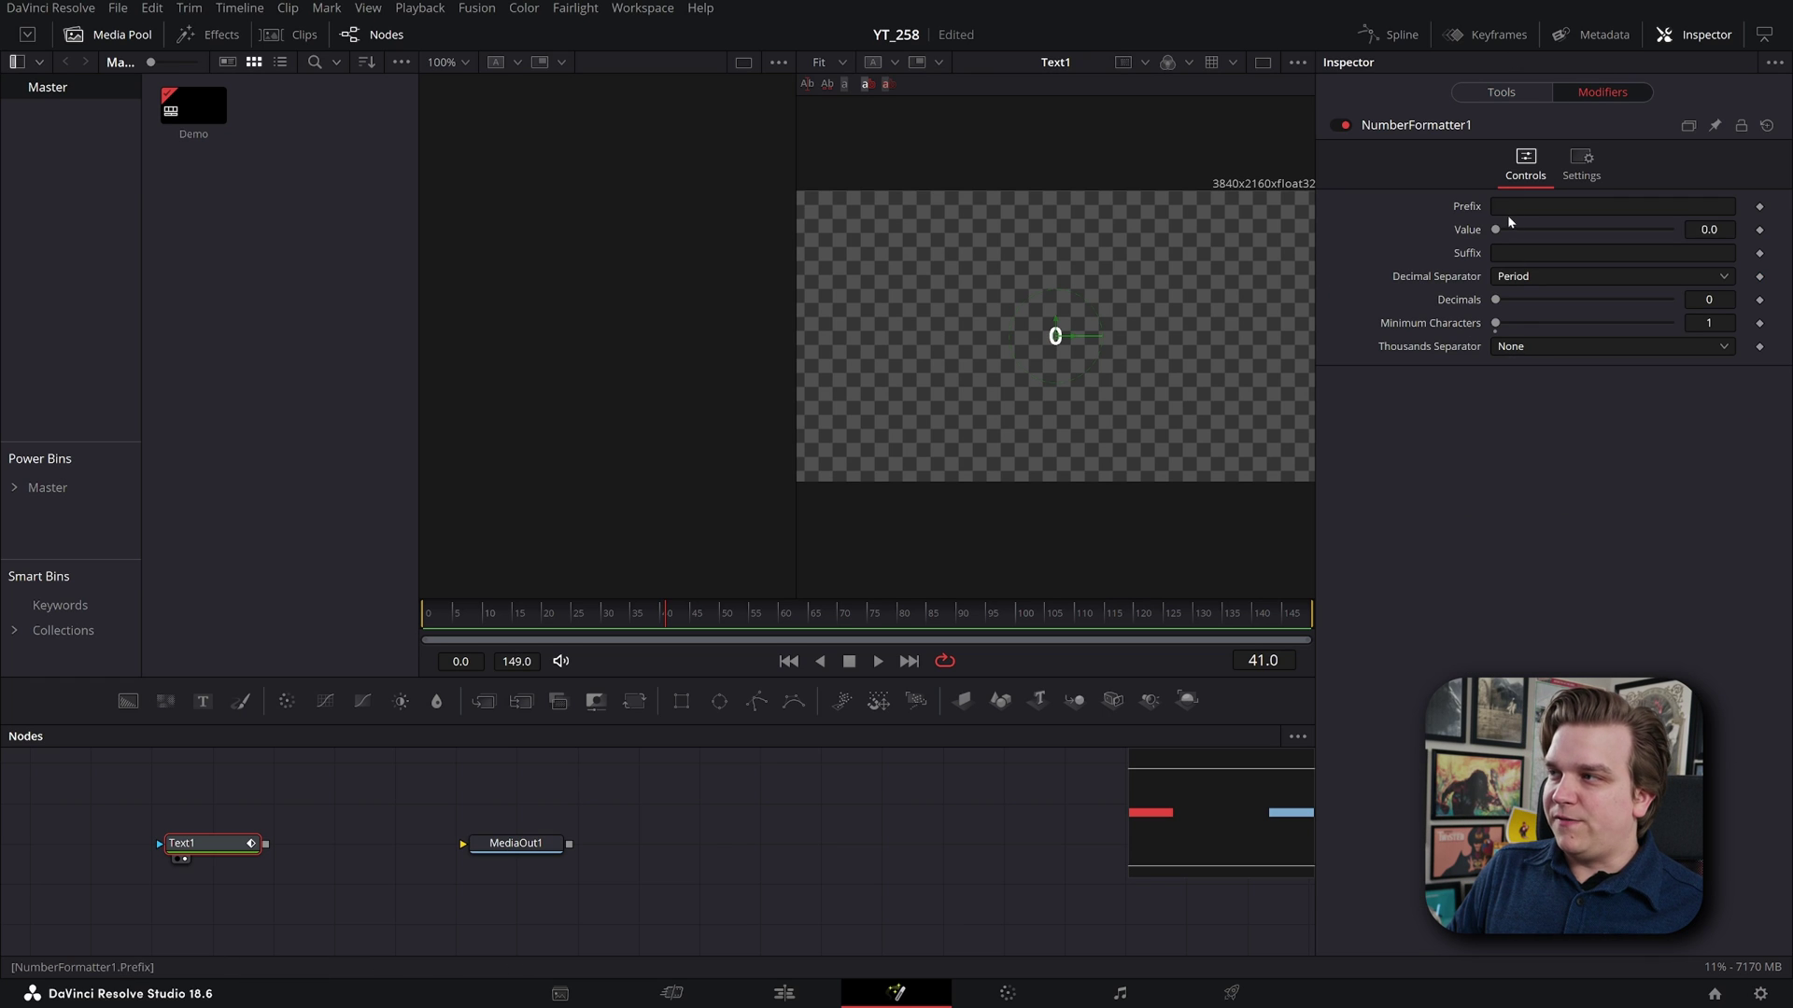
drag(1497, 228, 1545, 236)
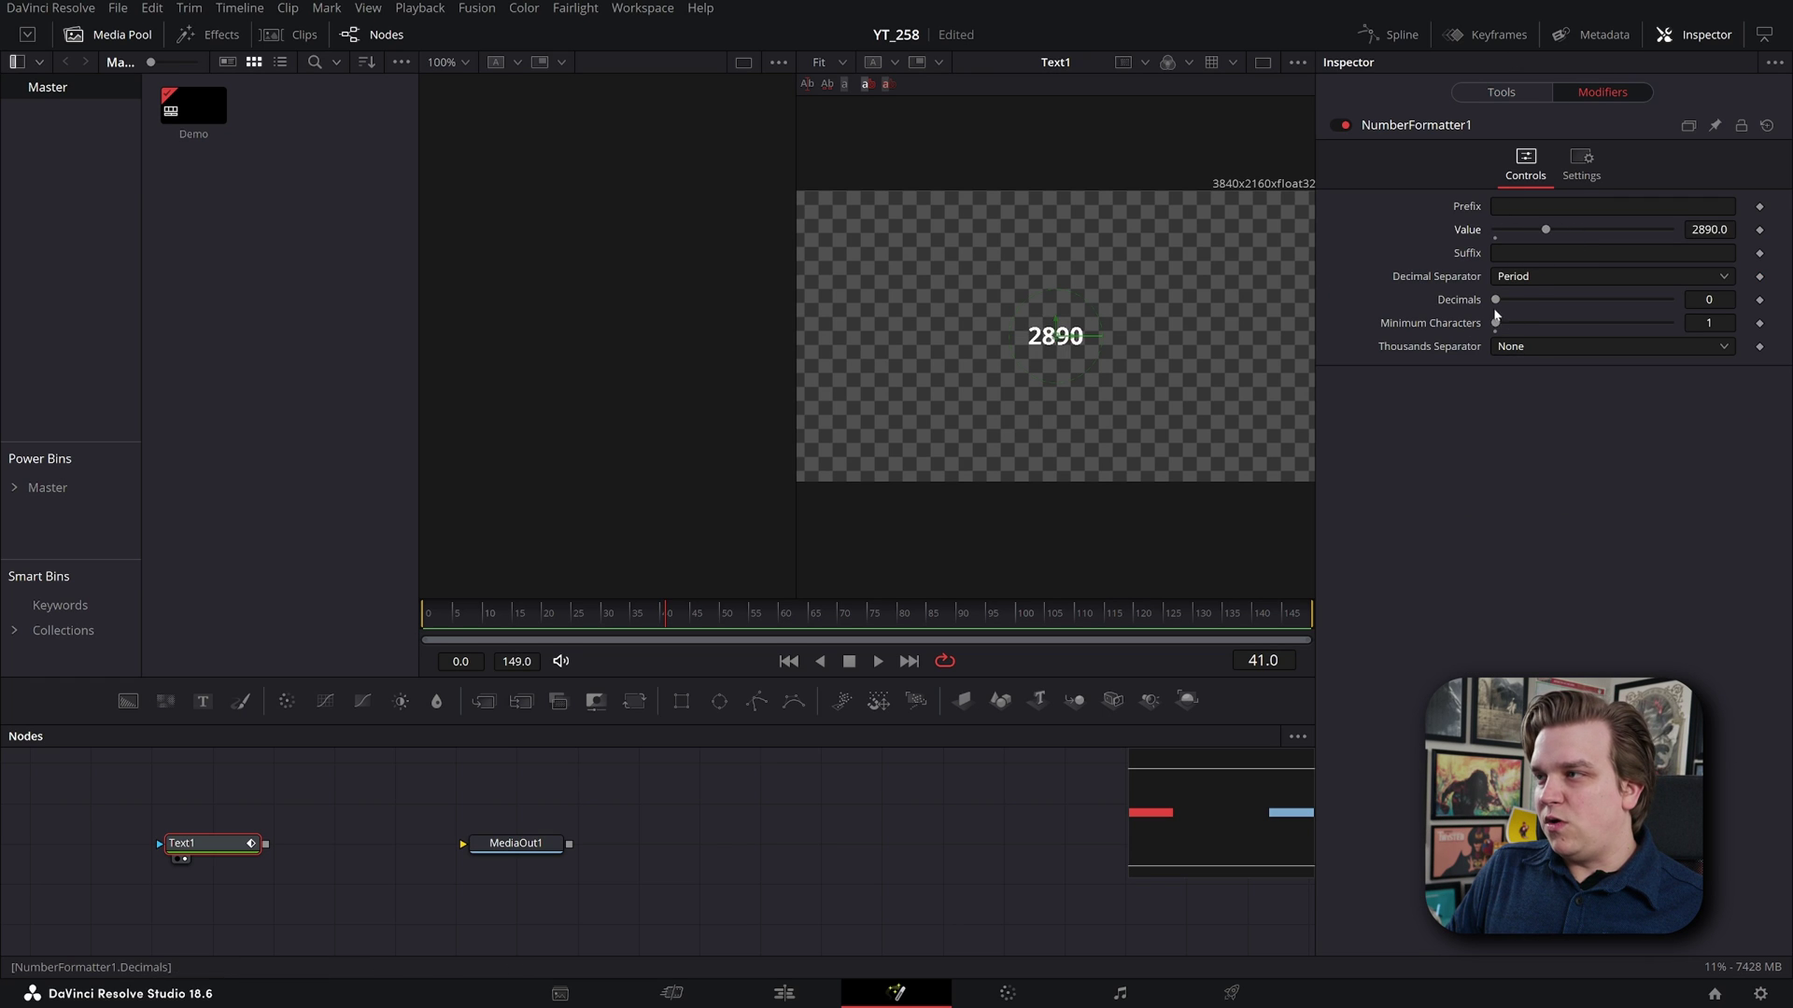
drag(1525, 323, 1669, 327)
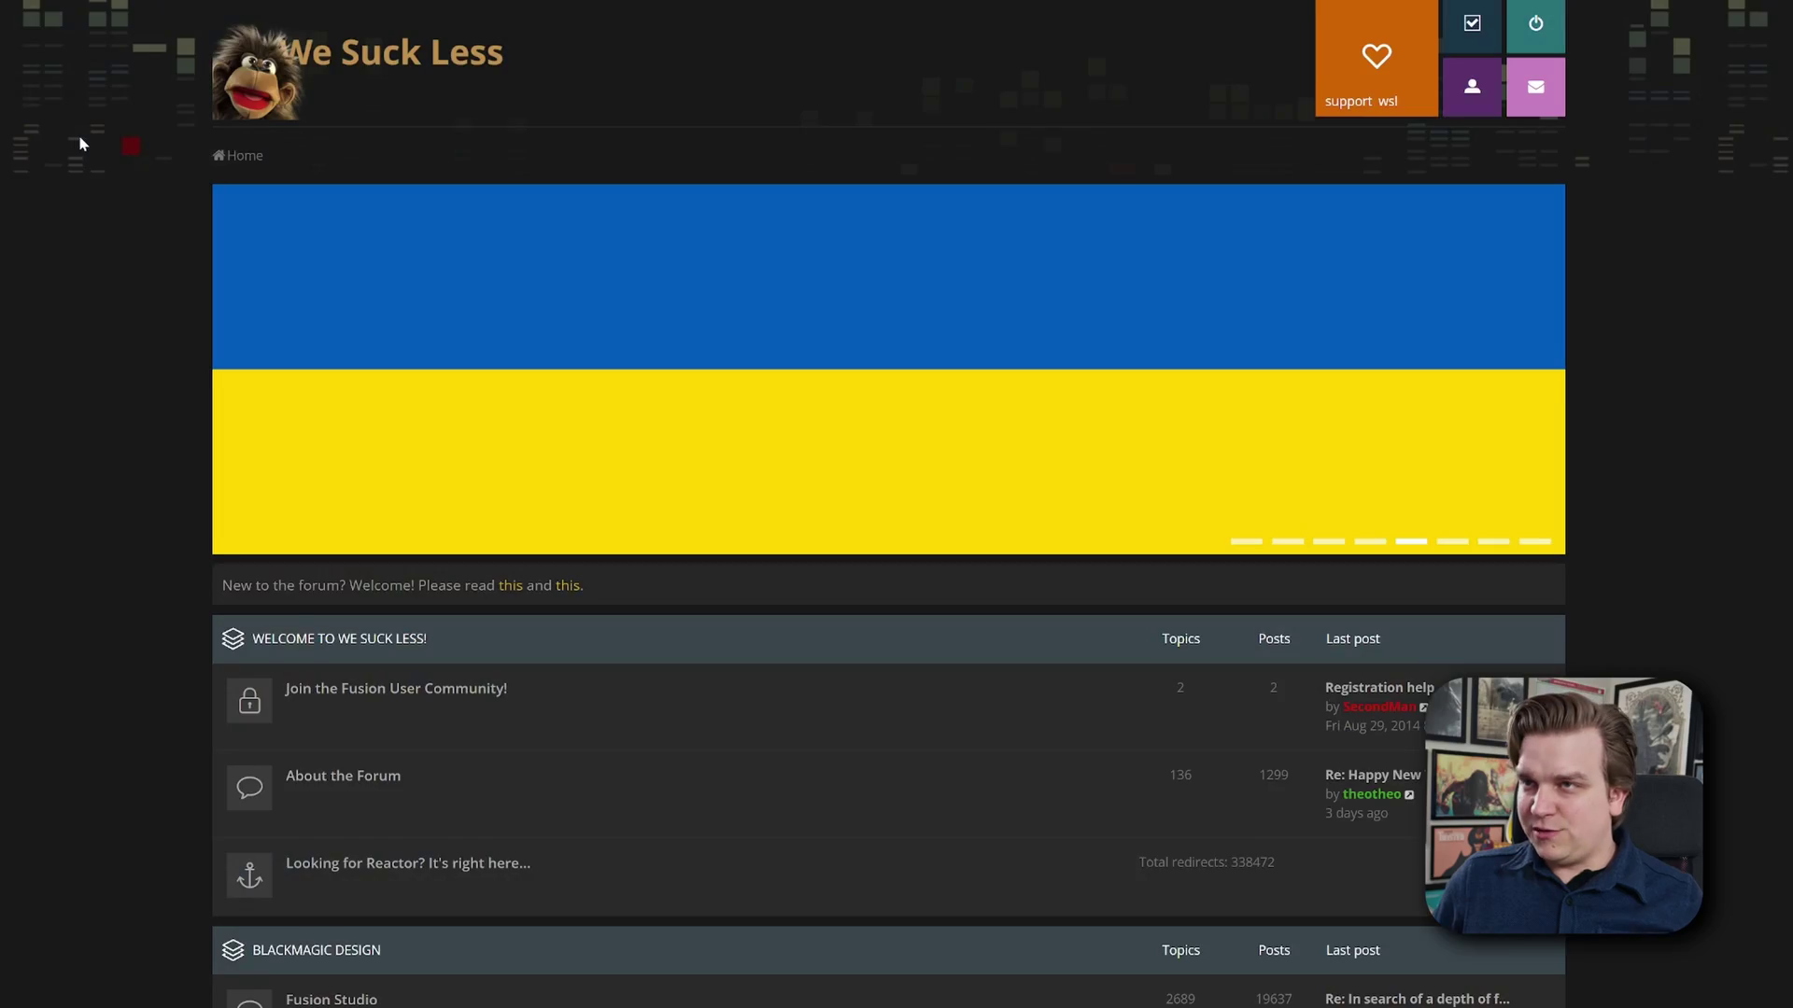
scroll(81, 140, down, 5)
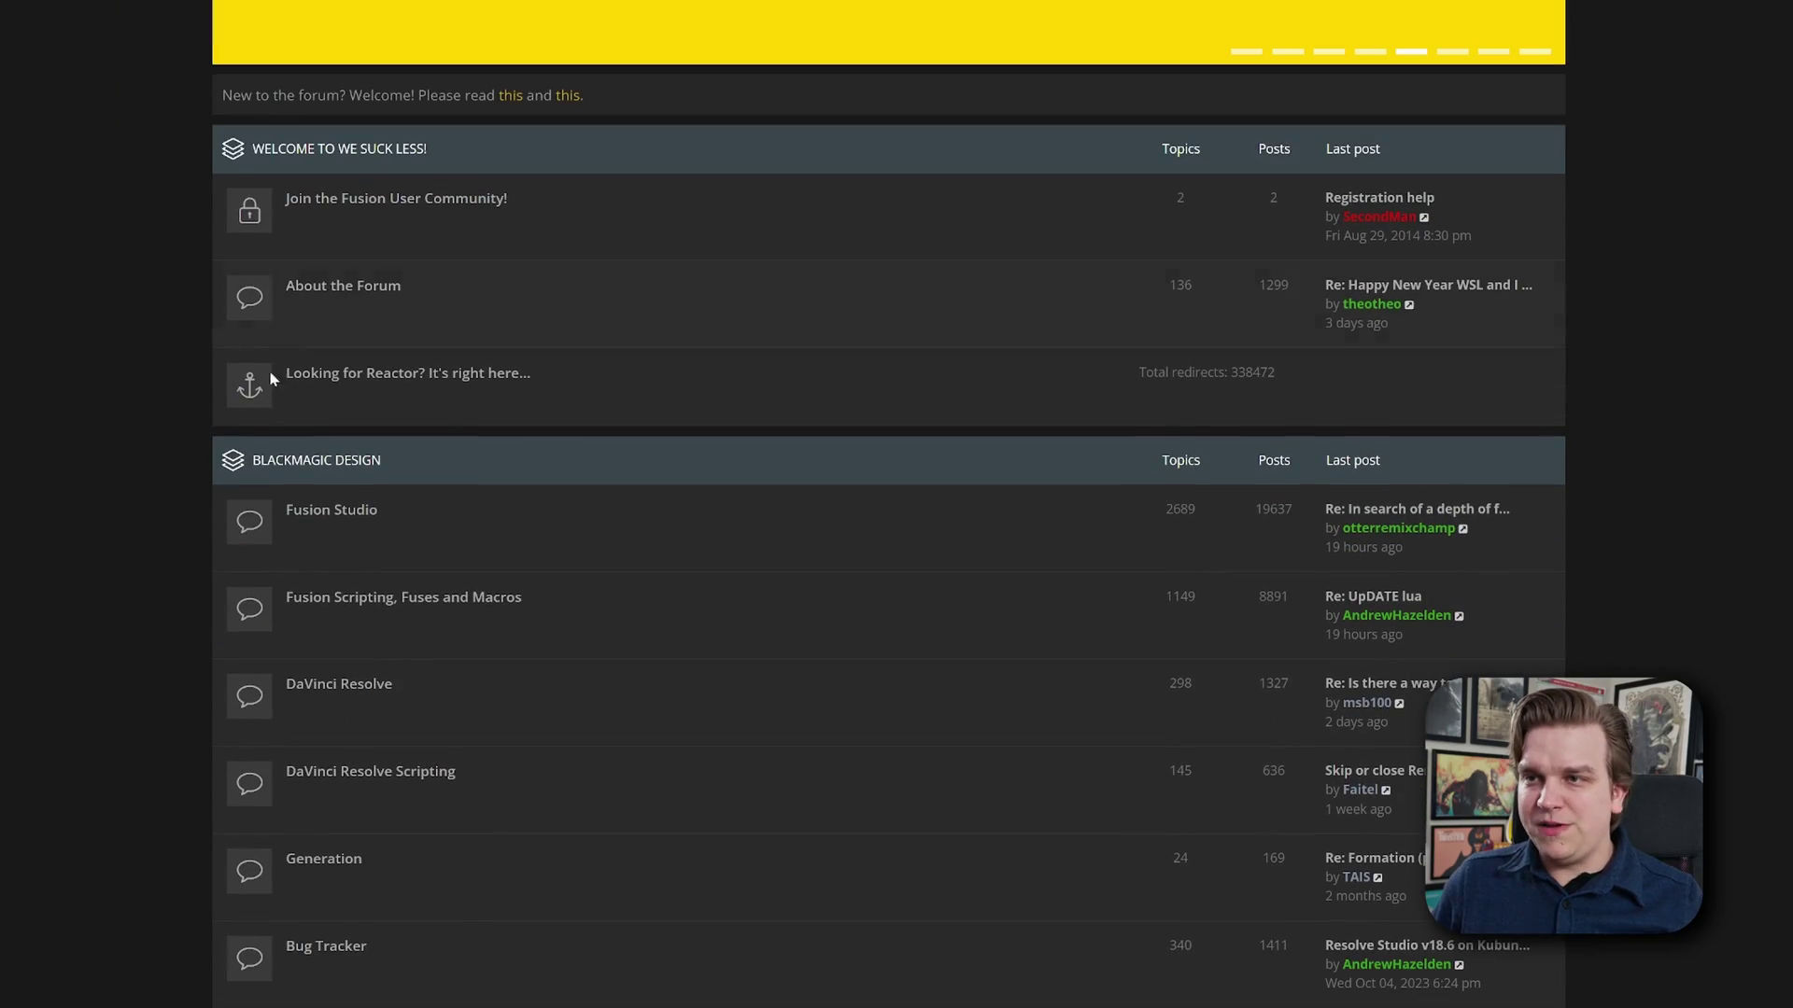
scroll(360, 443, down, 1)
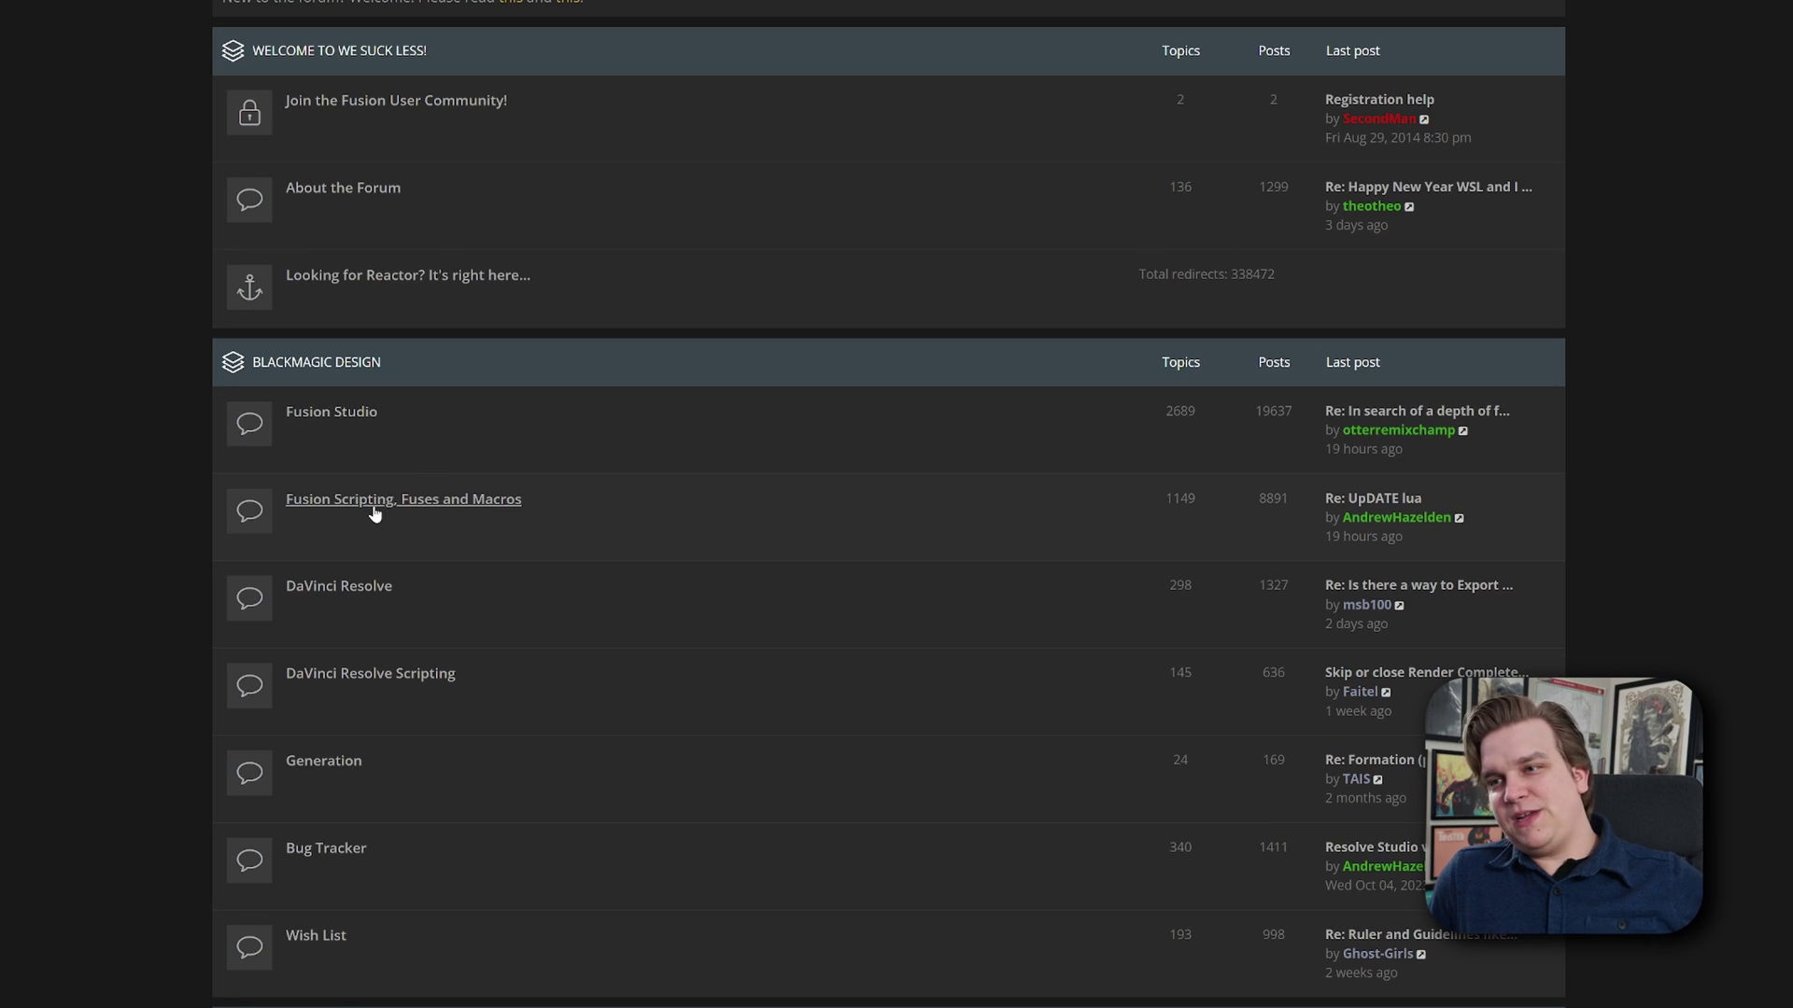
scroll(475, 668, down, 2)
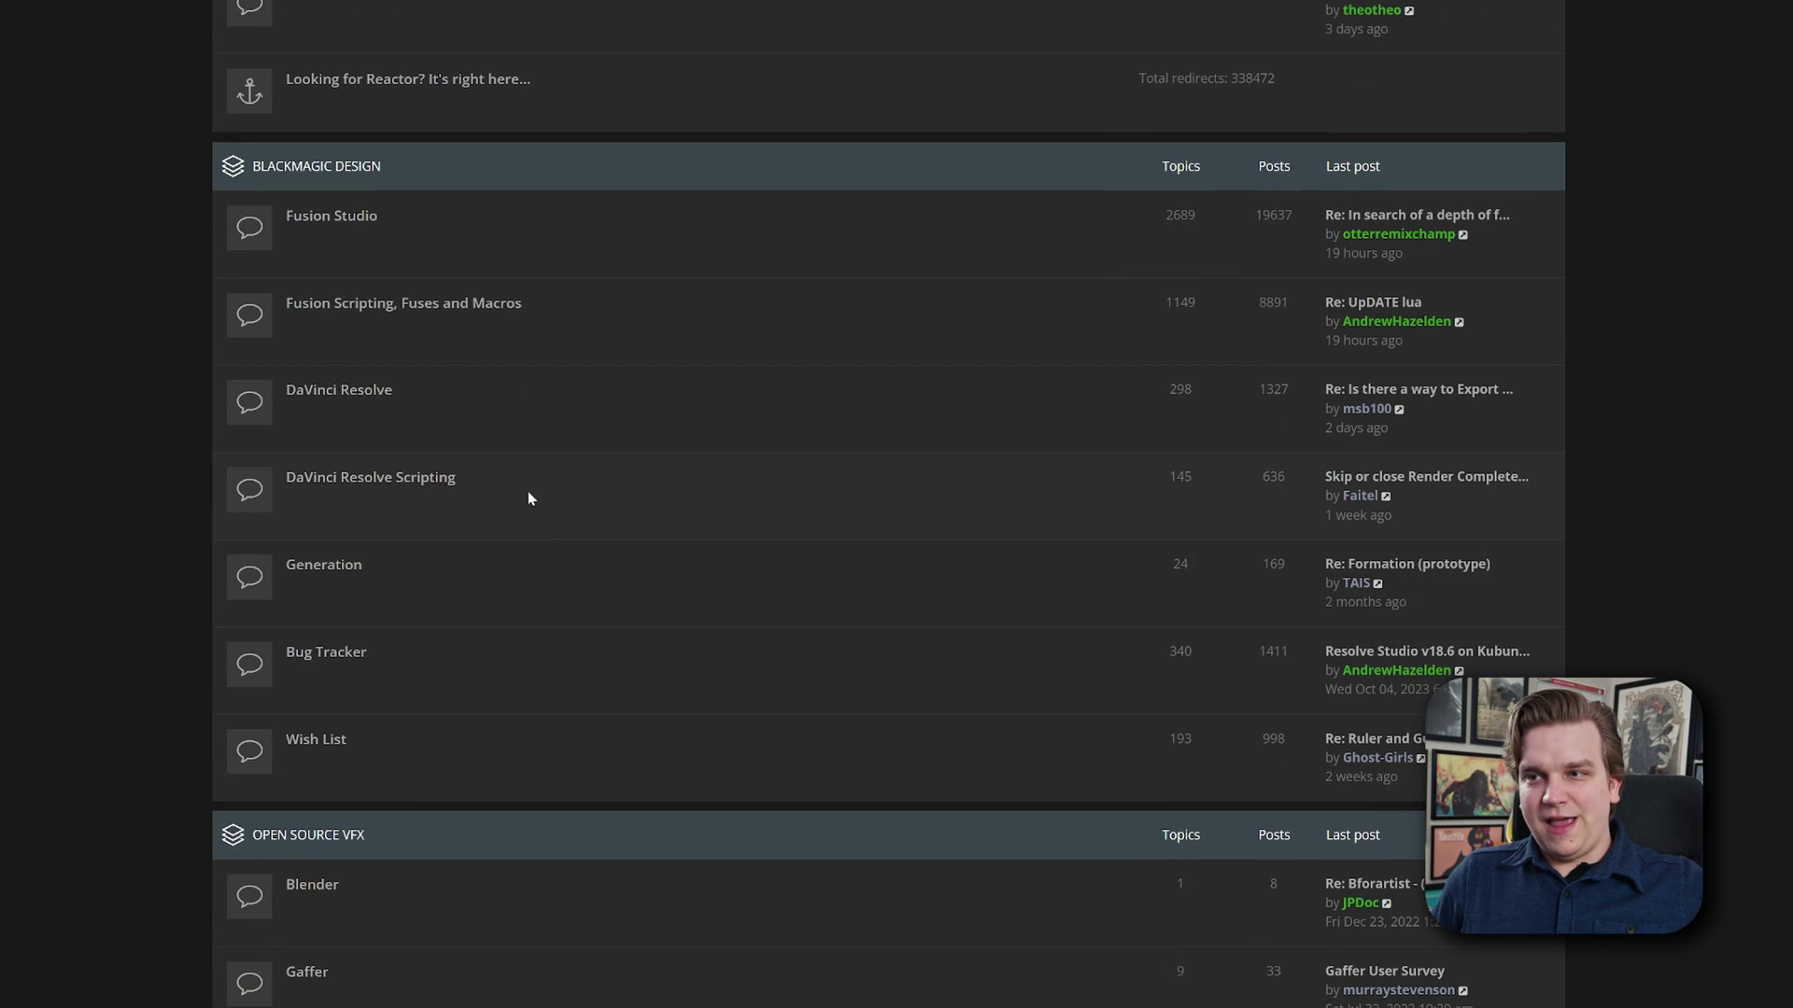
scroll(370, 602, down, 2)
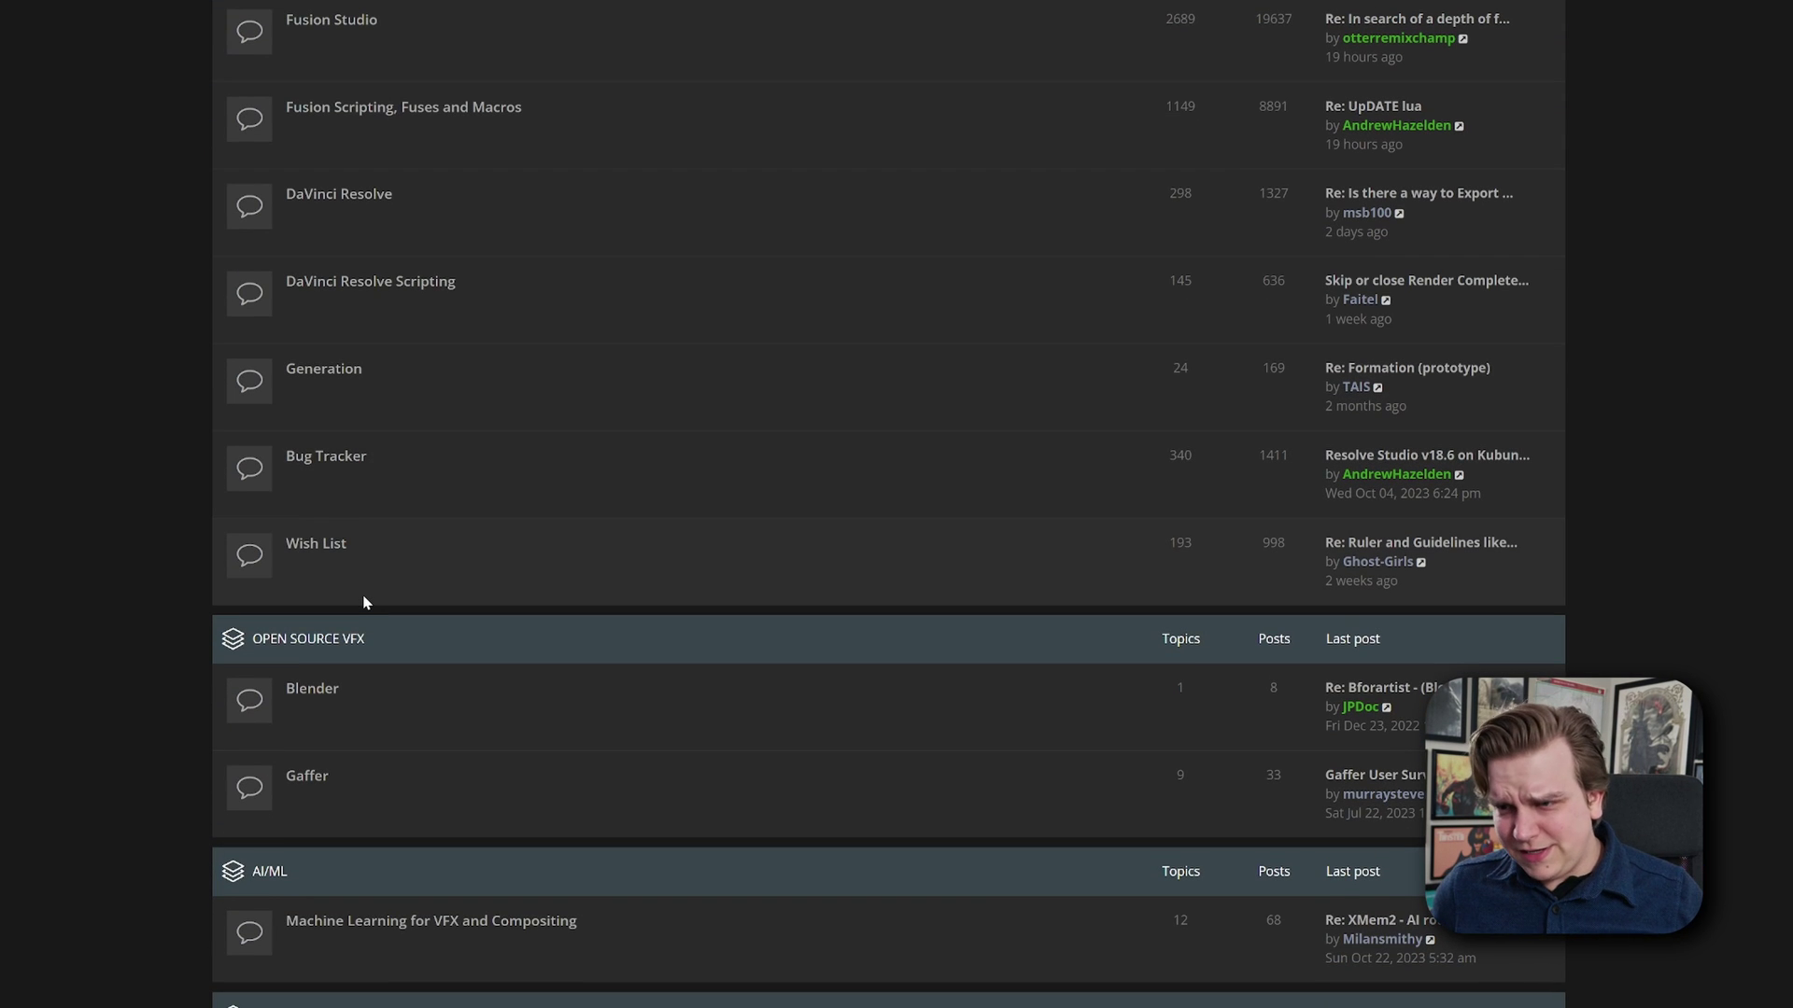
scroll(28, 607, up, 5)
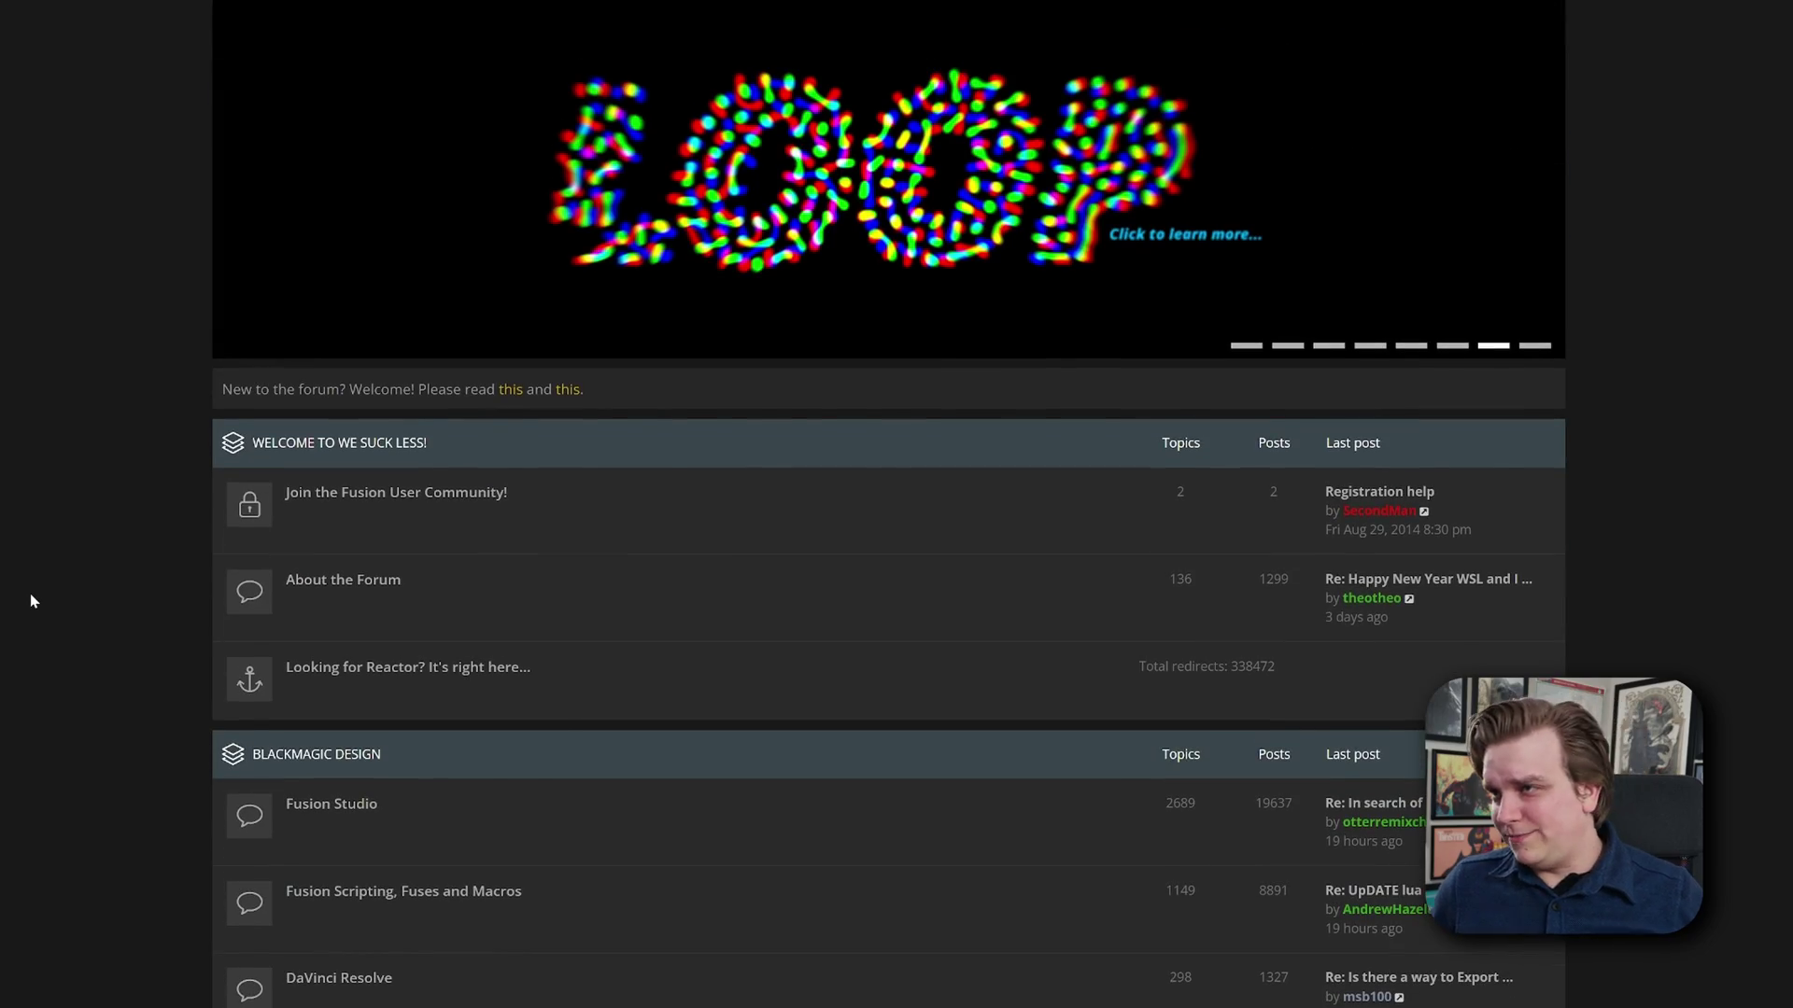